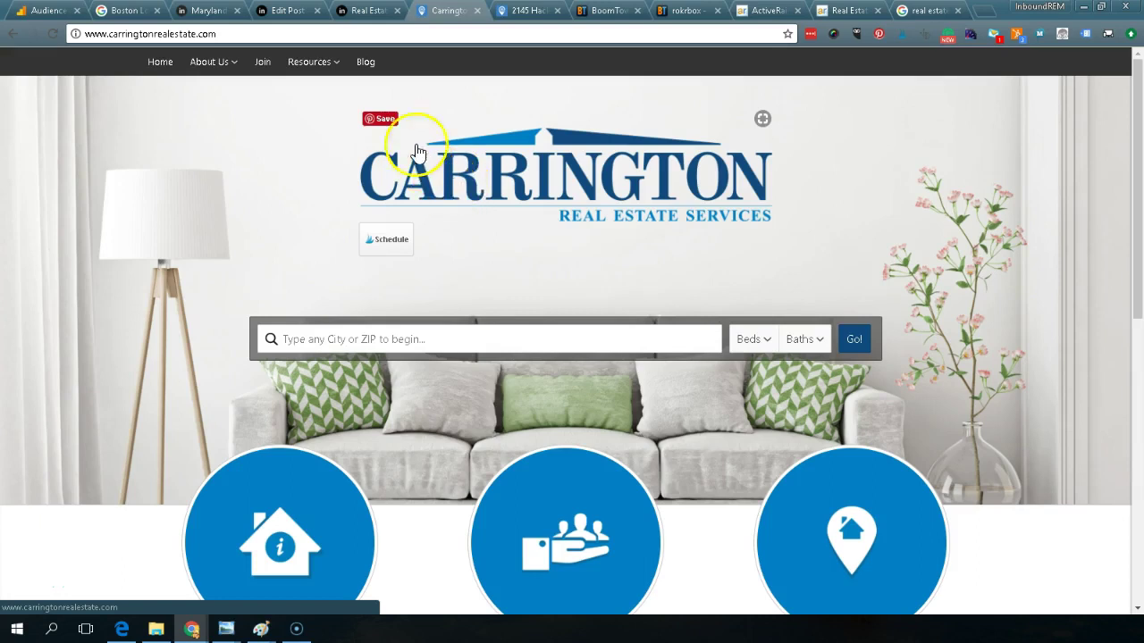
- Bring up the draft post editor, after a glance at the Maryland site, and scroll to the Agent Image reviews
click(289, 17)
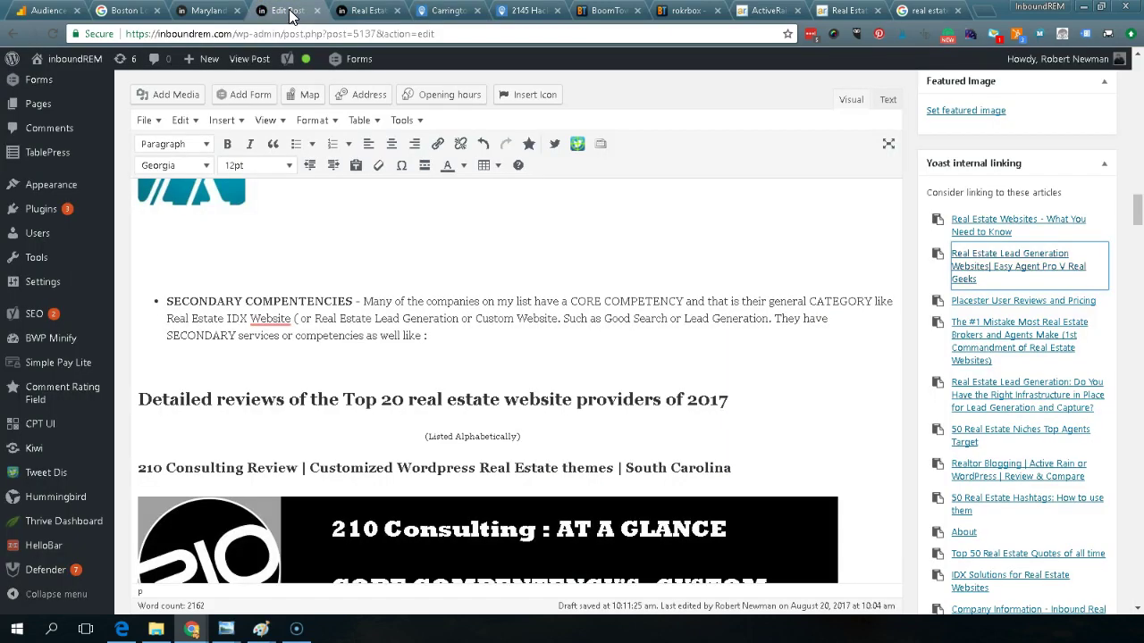
click(224, 16)
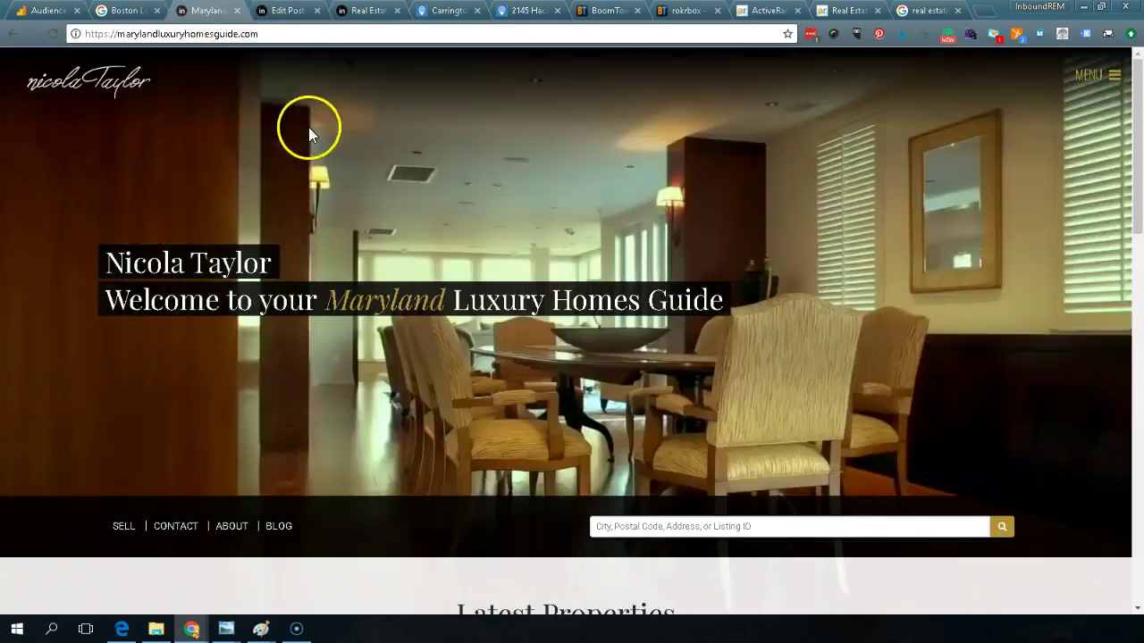
click(290, 12)
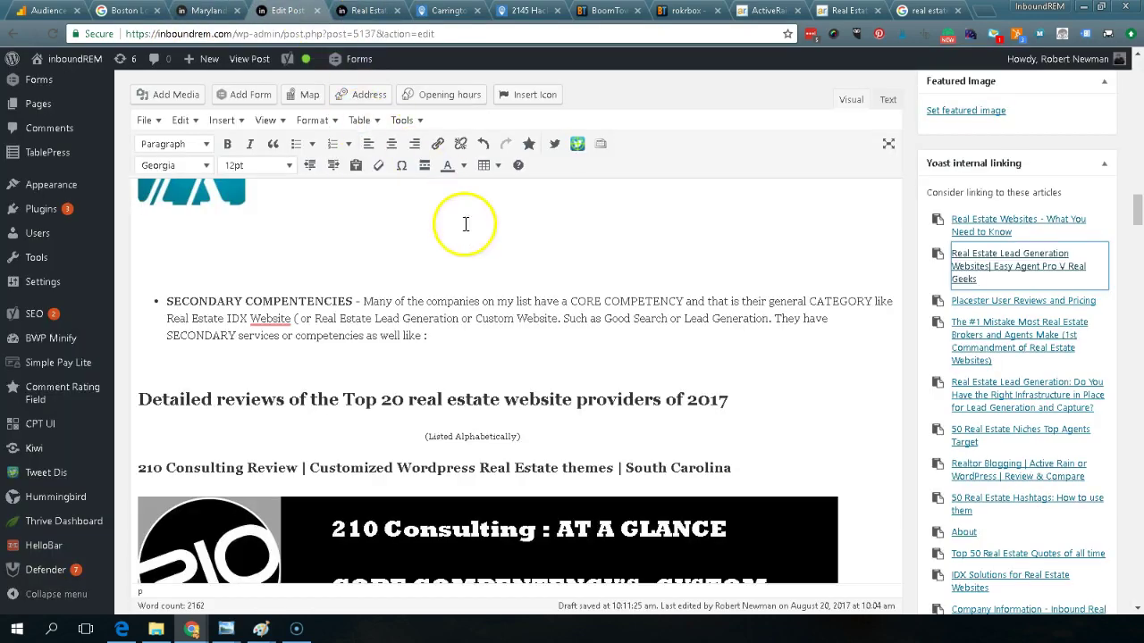
scroll(472, 225, down, 15)
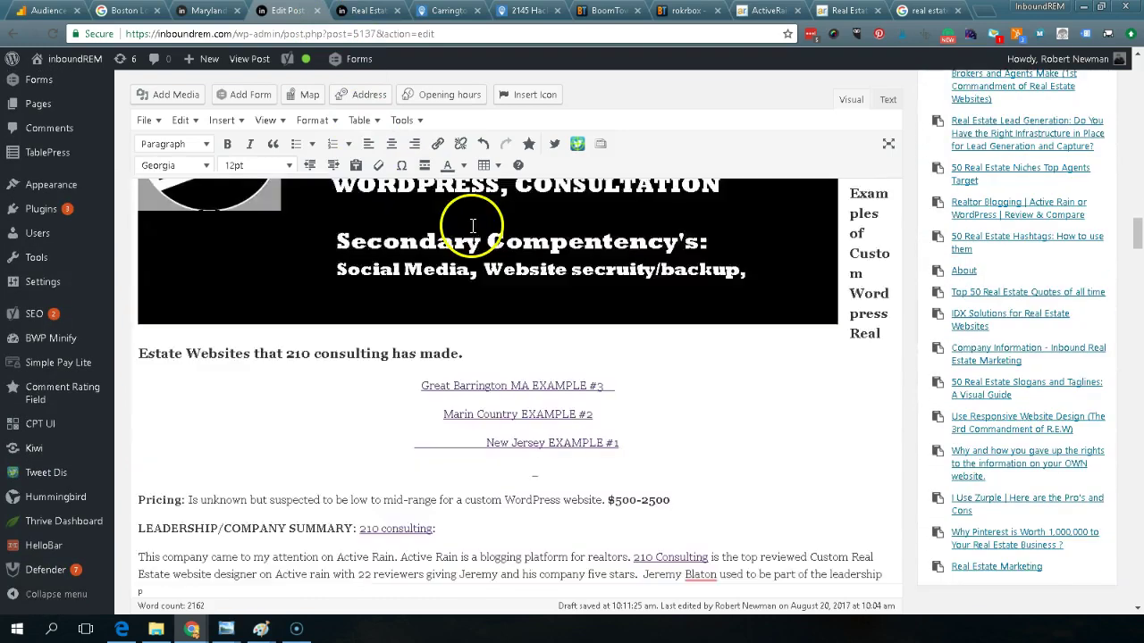
scroll(472, 227, down, 5)
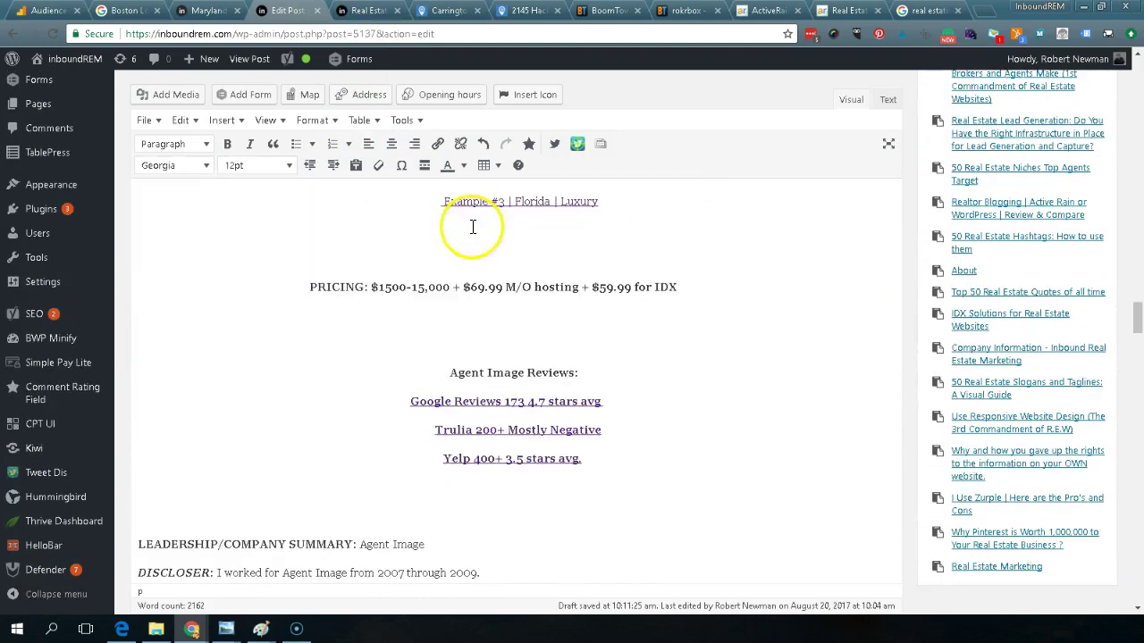
scroll(451, 225, up, 2)
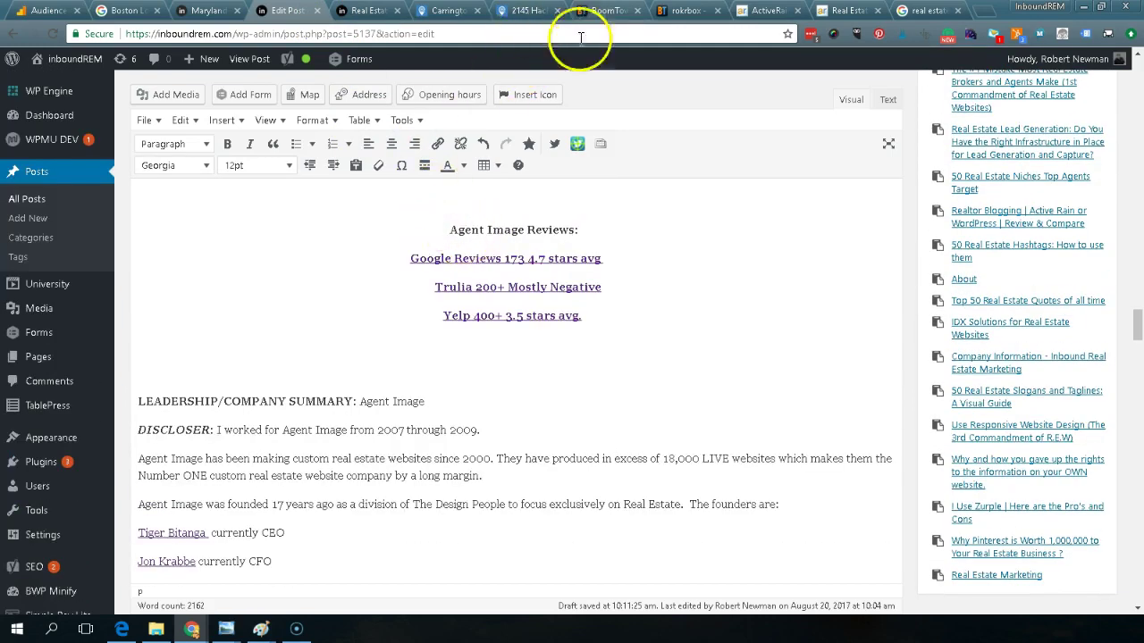
- Look over the BoomTown homepage, then scroll the Denver Carrington Buying and Selling sections
click(597, 11)
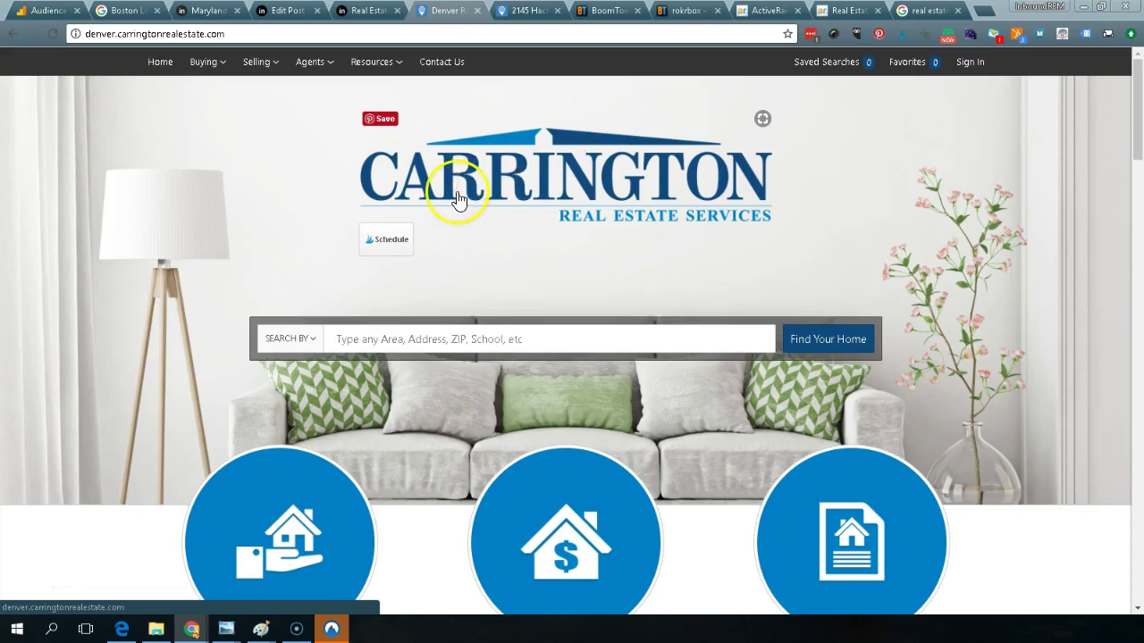
scroll(495, 165, down, 5)
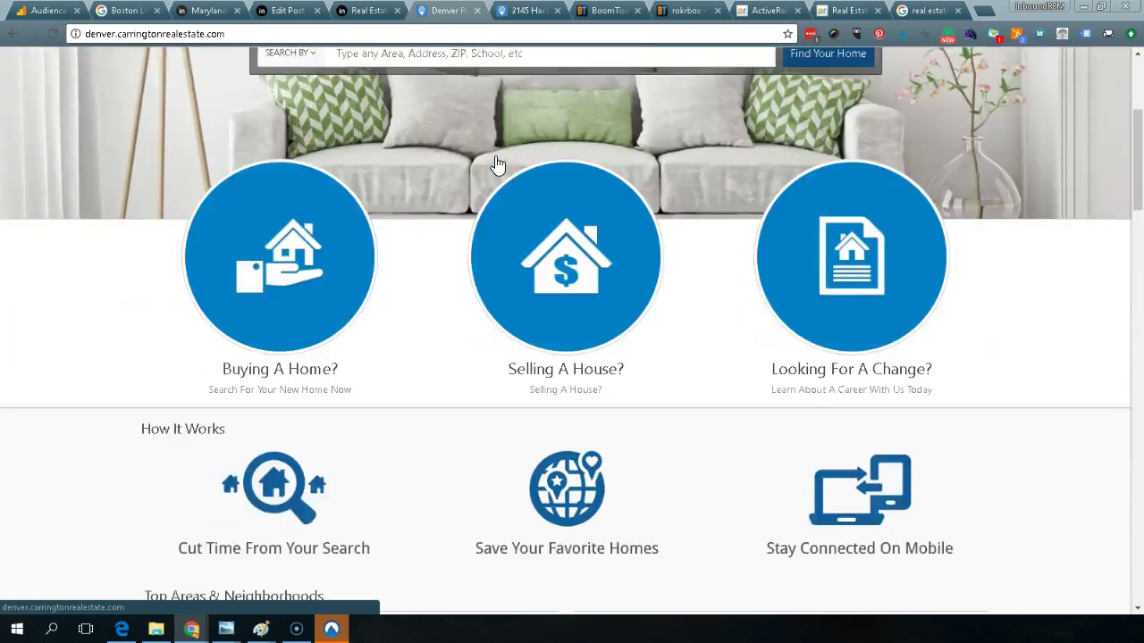
scroll(480, 170, down, 2)
scroll(467, 217, up, 7)
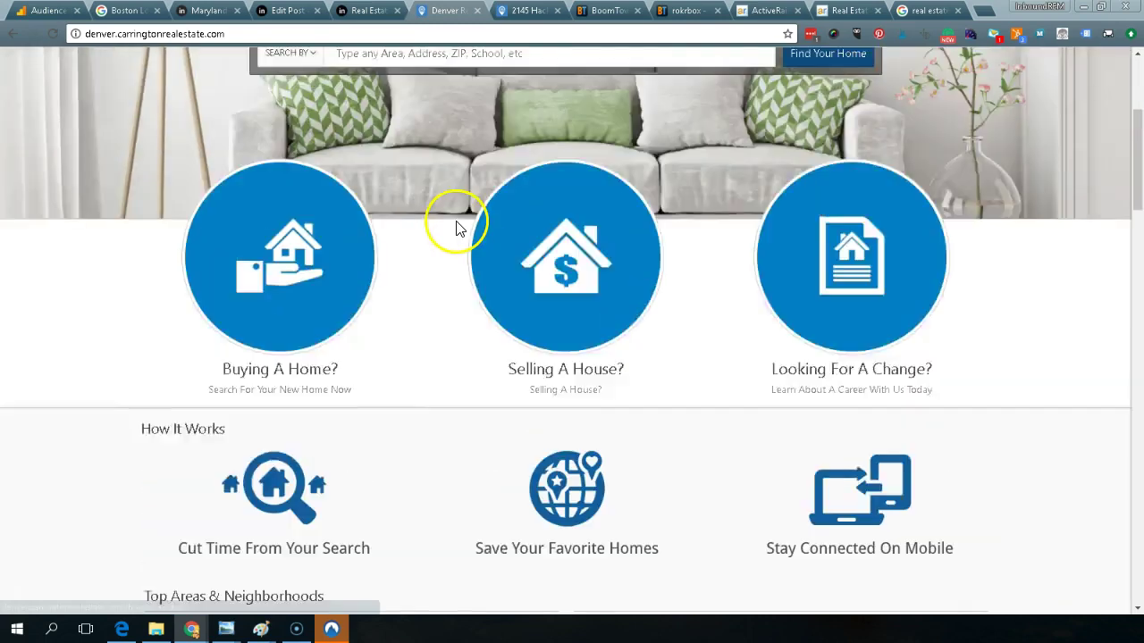
- Go back to the Carrington office locations map, explore it, and open the Texas office site
click(16, 33)
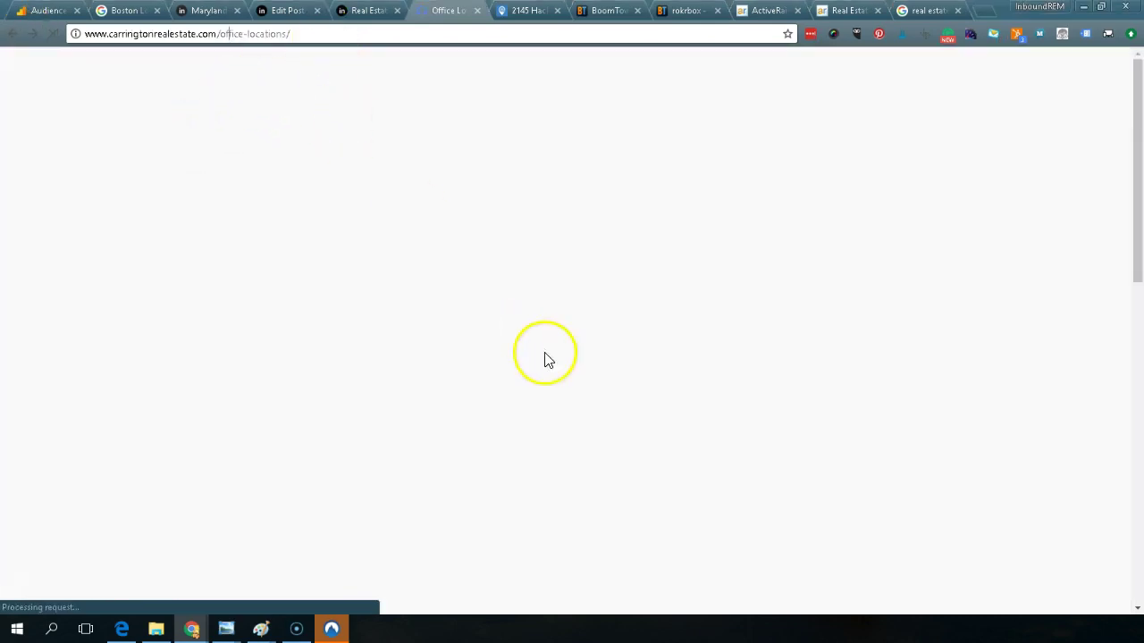
scroll(352, 307, down, 2)
scroll(383, 332, up, 2)
drag(1132, 171, 1139, 210)
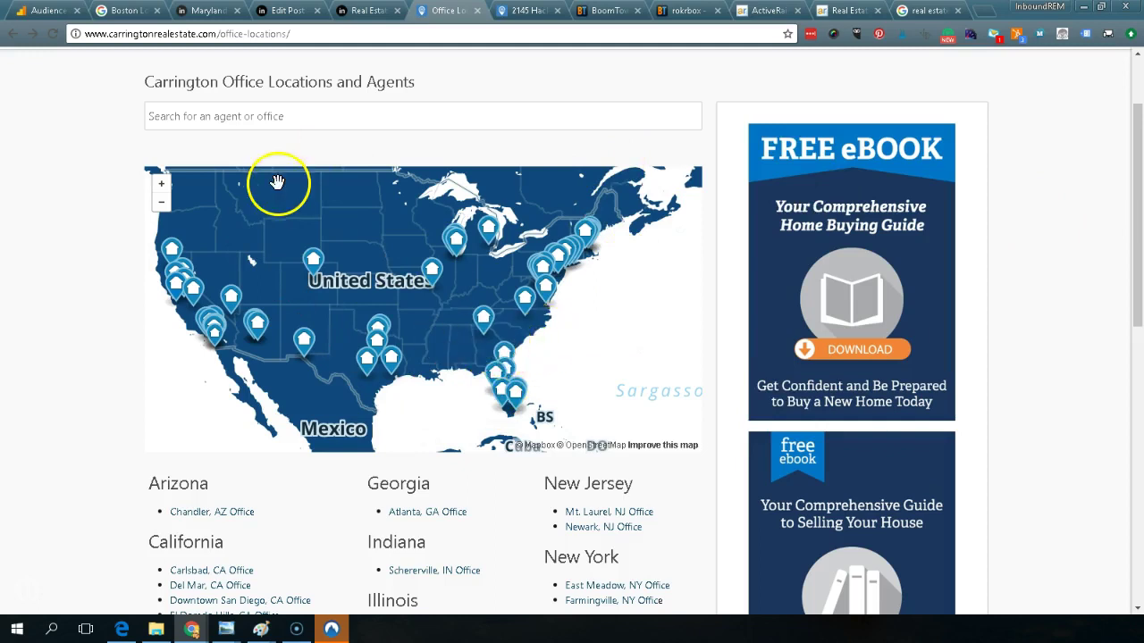
scroll(276, 184, up, 2)
scroll(281, 120, down, 1)
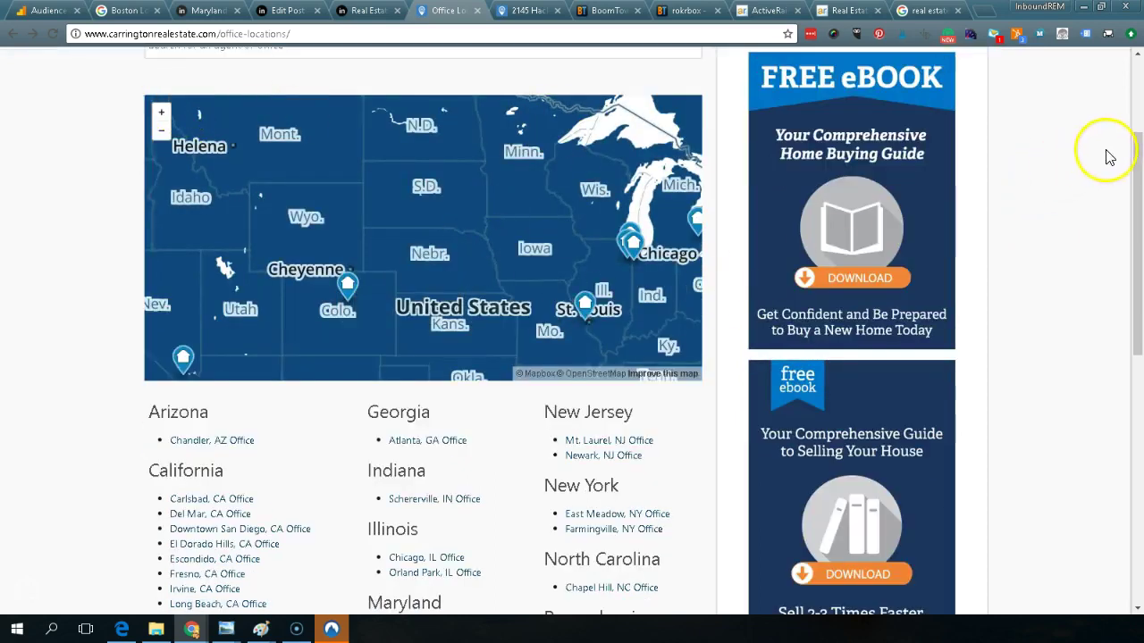
scroll(1126, 174, up, 1)
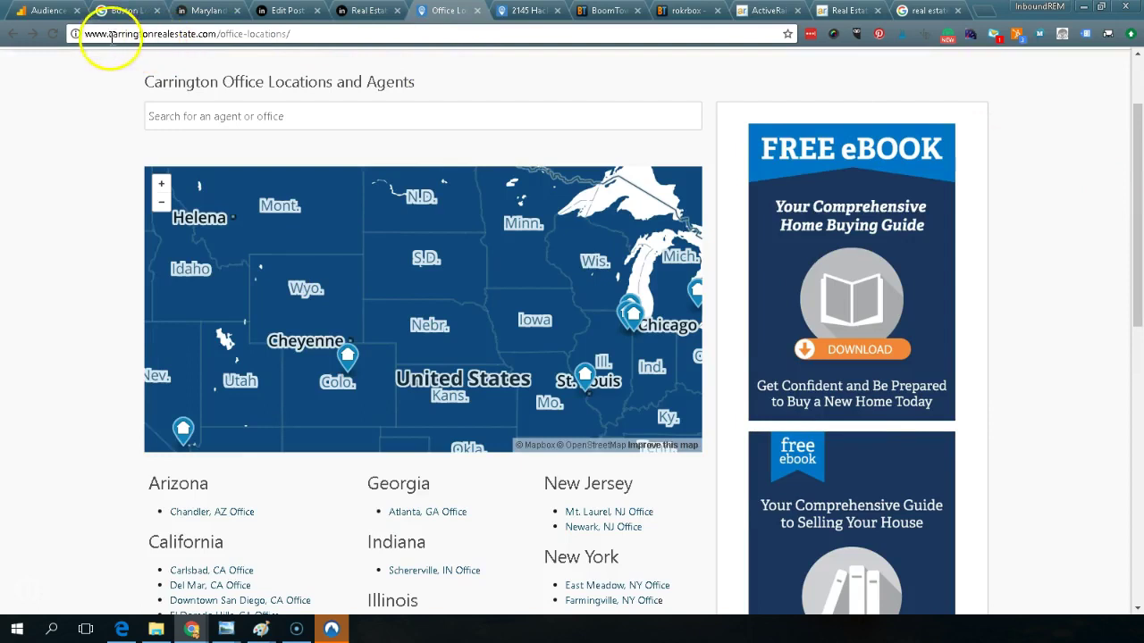
drag(77, 34, 212, 36)
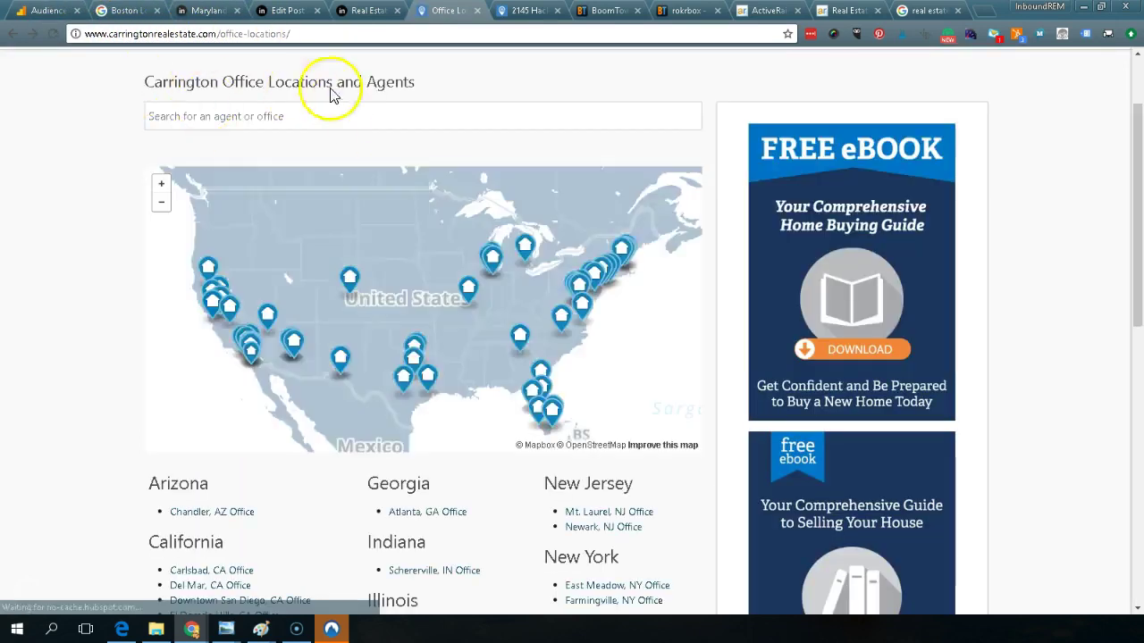
mouse_move(346, 331)
click(411, 338)
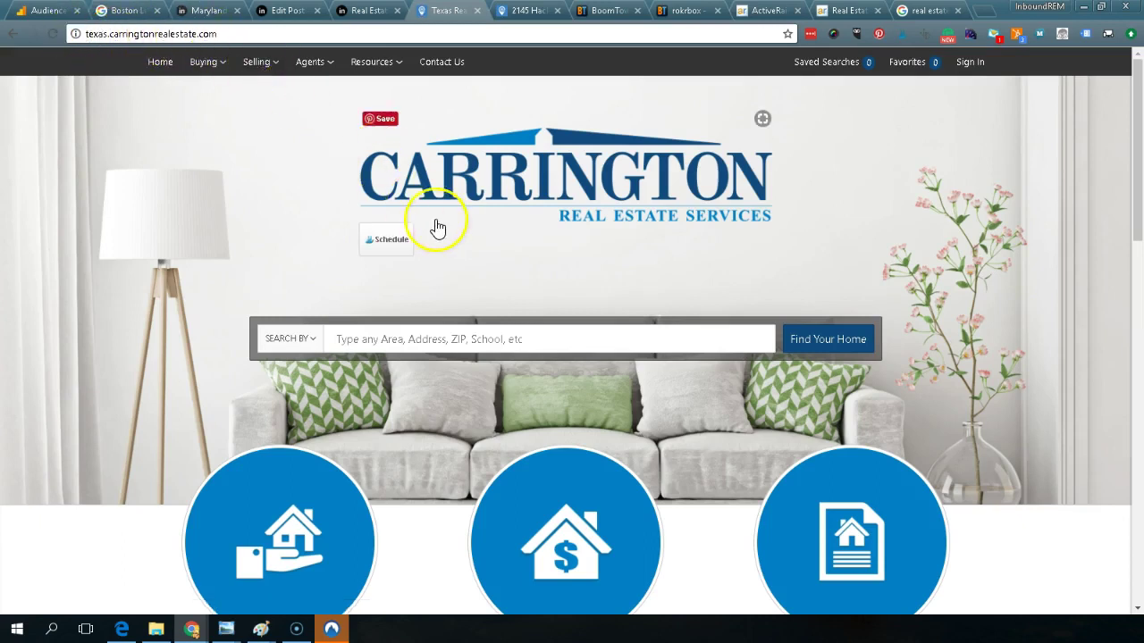
- Browse the Texas Carrington homepage's Top Areas & Neighborhoods counts and New Listings photos
scroll(431, 223, down, 3)
scroll(420, 223, down, 5)
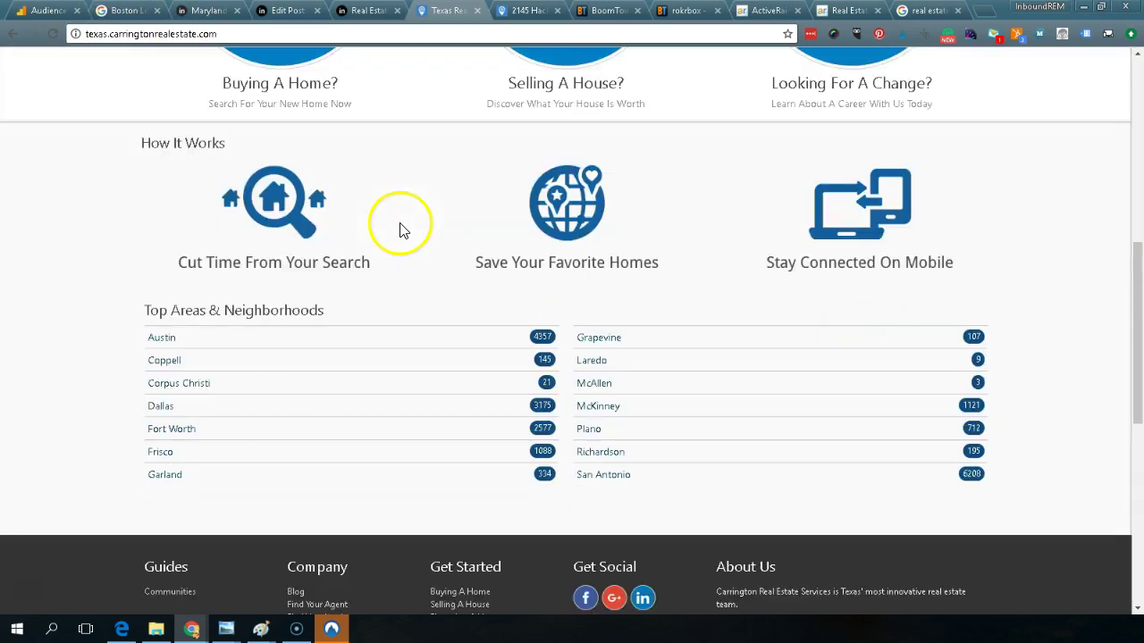
scroll(435, 158, down, 1)
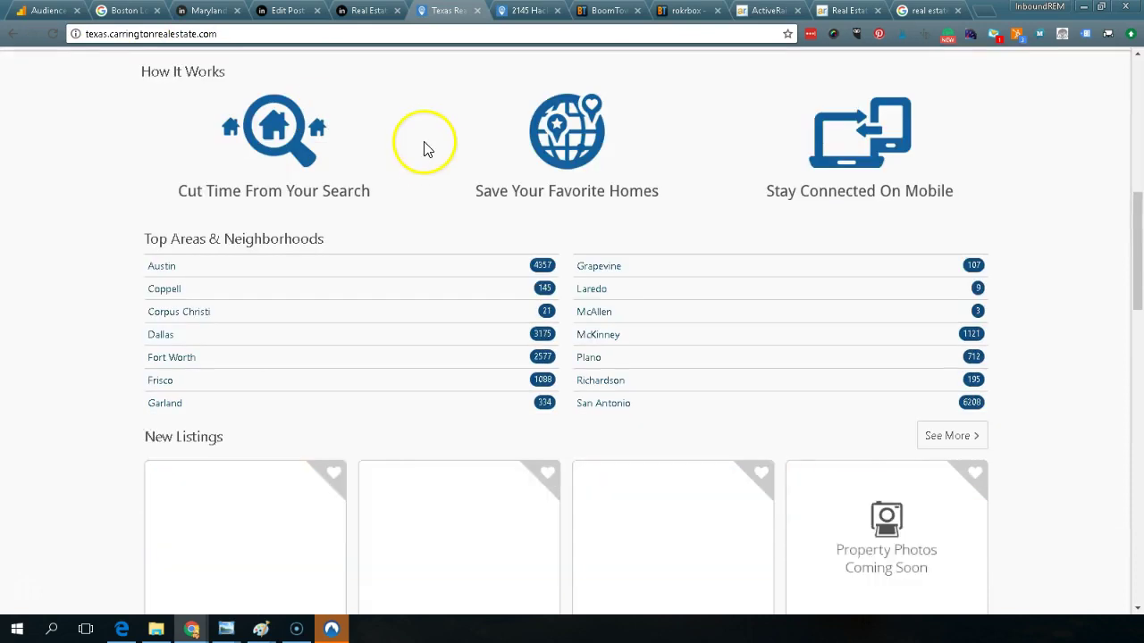
scroll(440, 159, up, 2)
scroll(441, 159, up, 2)
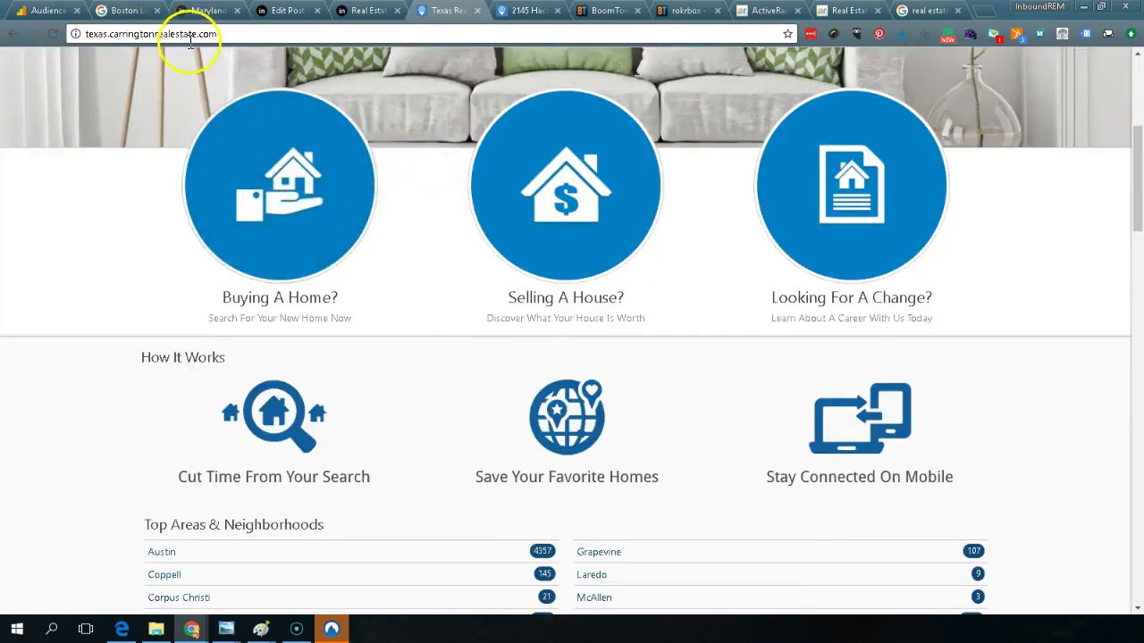
scroll(411, 134, down, 4)
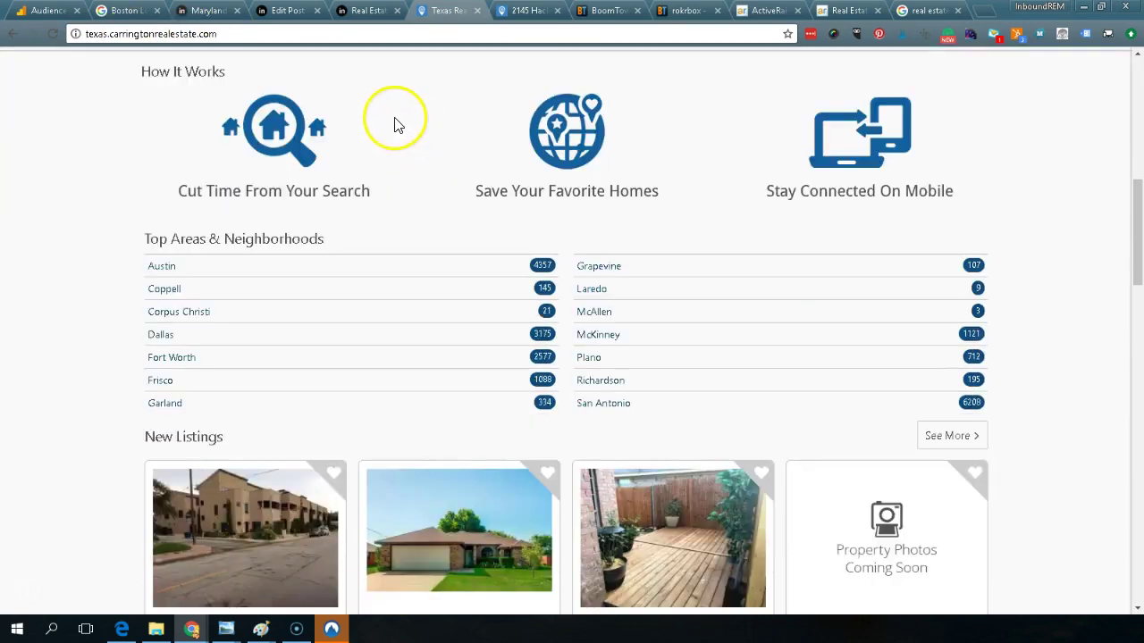
scroll(396, 120, up, 3)
scroll(498, 222, up, 4)
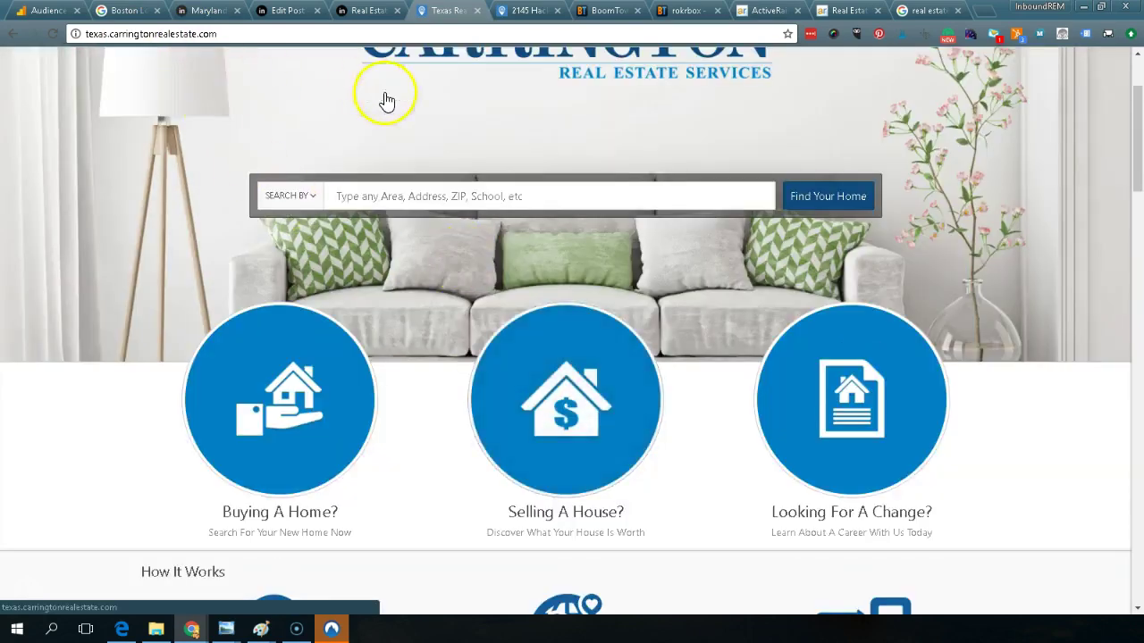
scroll(394, 134, up, 1)
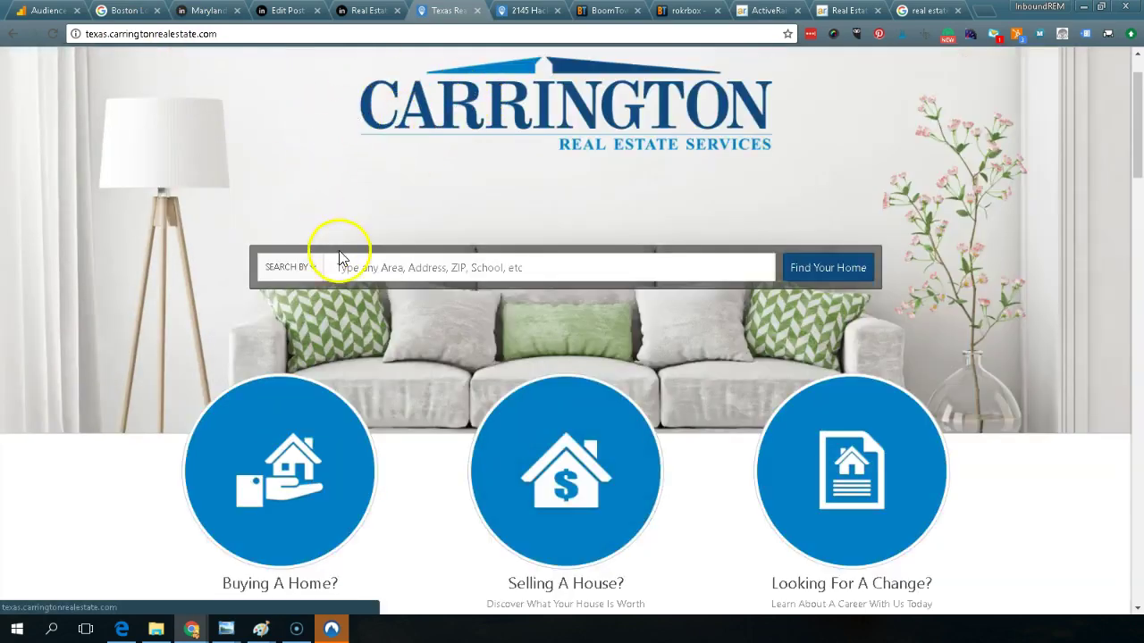
scroll(334, 221, down, 3)
scroll(333, 221, down, 5)
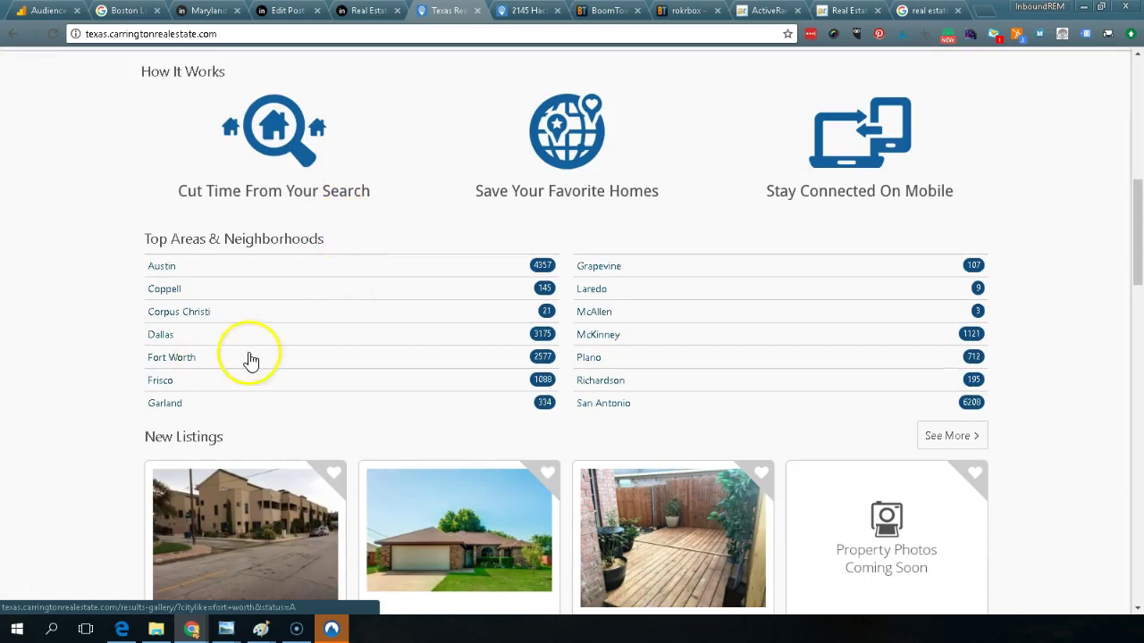
scroll(516, 269, up, 3)
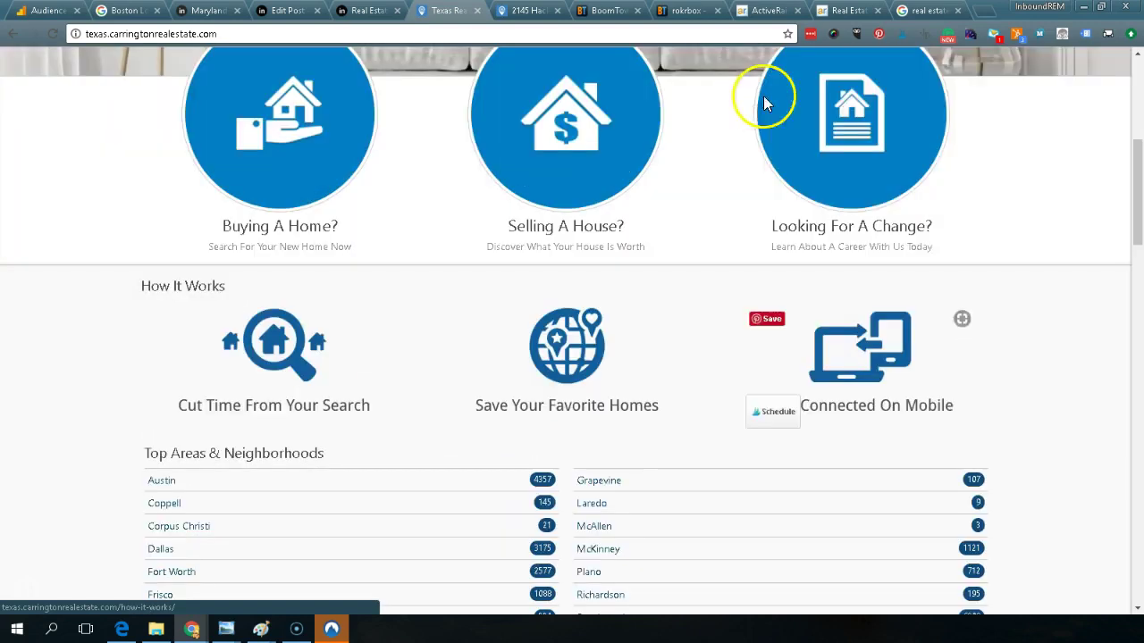
click(988, 15)
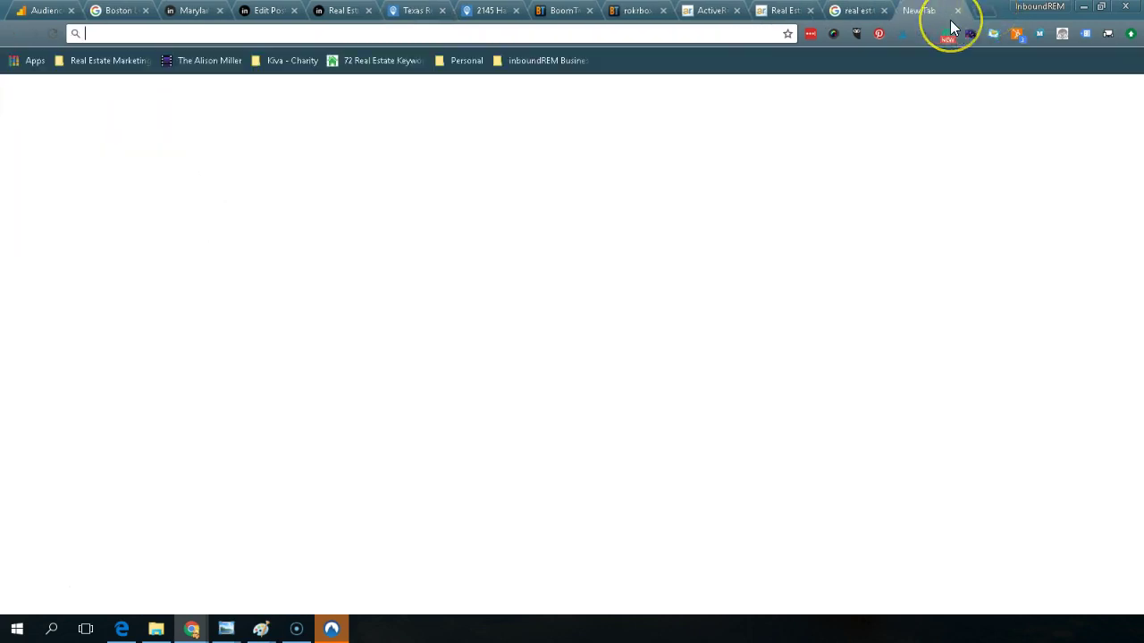
- Search Google for 'fort worth homes for sale' and scroll through the results
text(fortn)
key(BackSpace)
text(worth home)
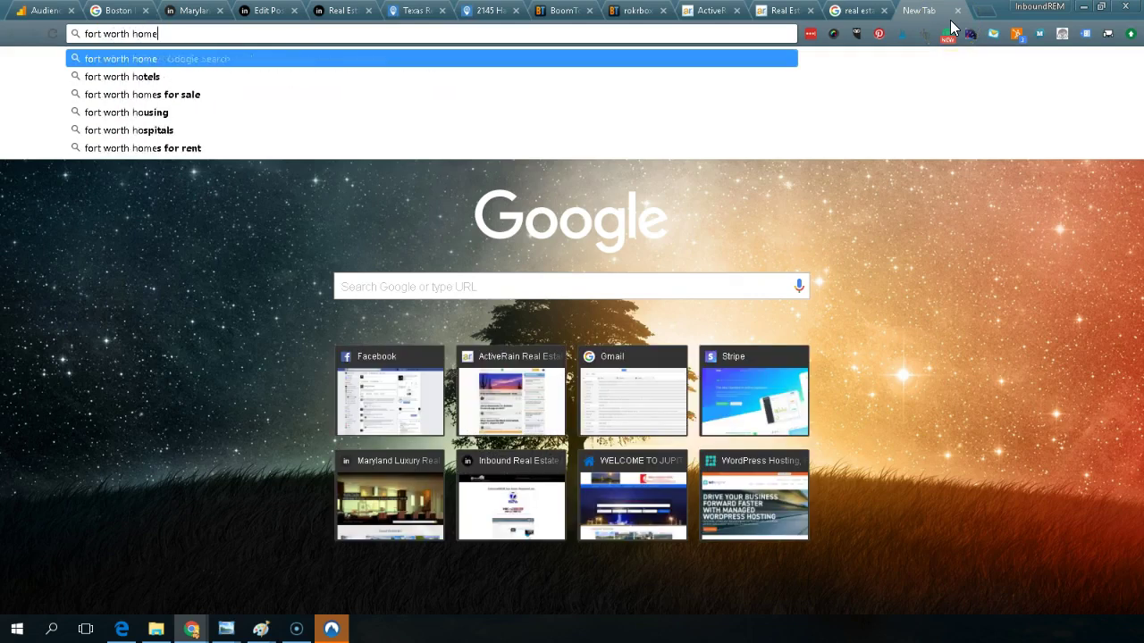
text(s for sa)
key(Return)
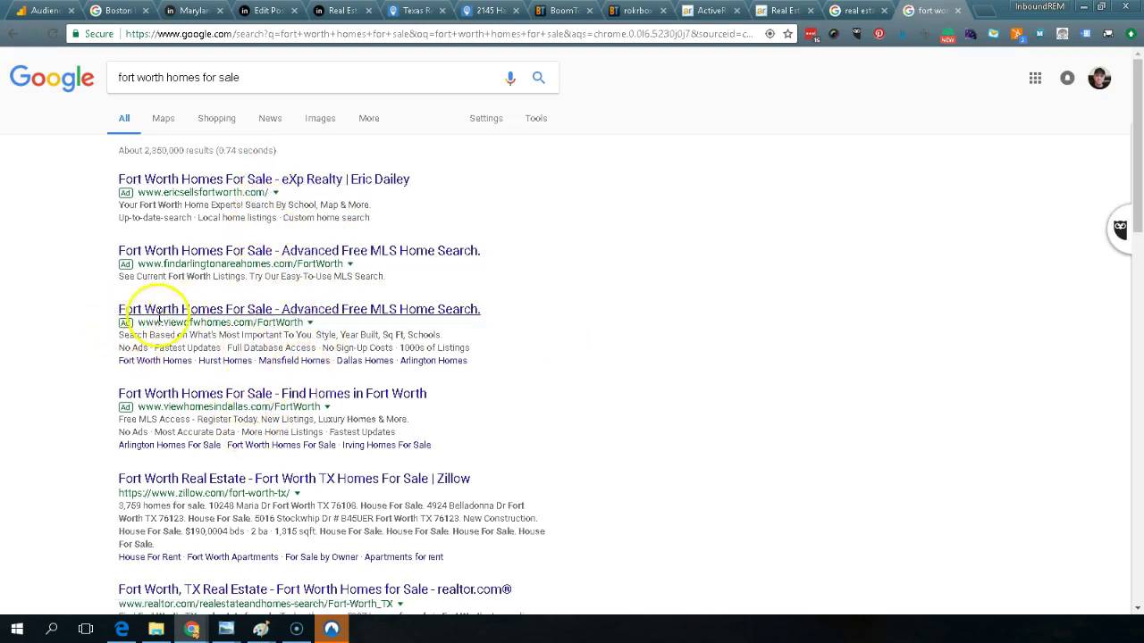
scroll(289, 256, down, 12)
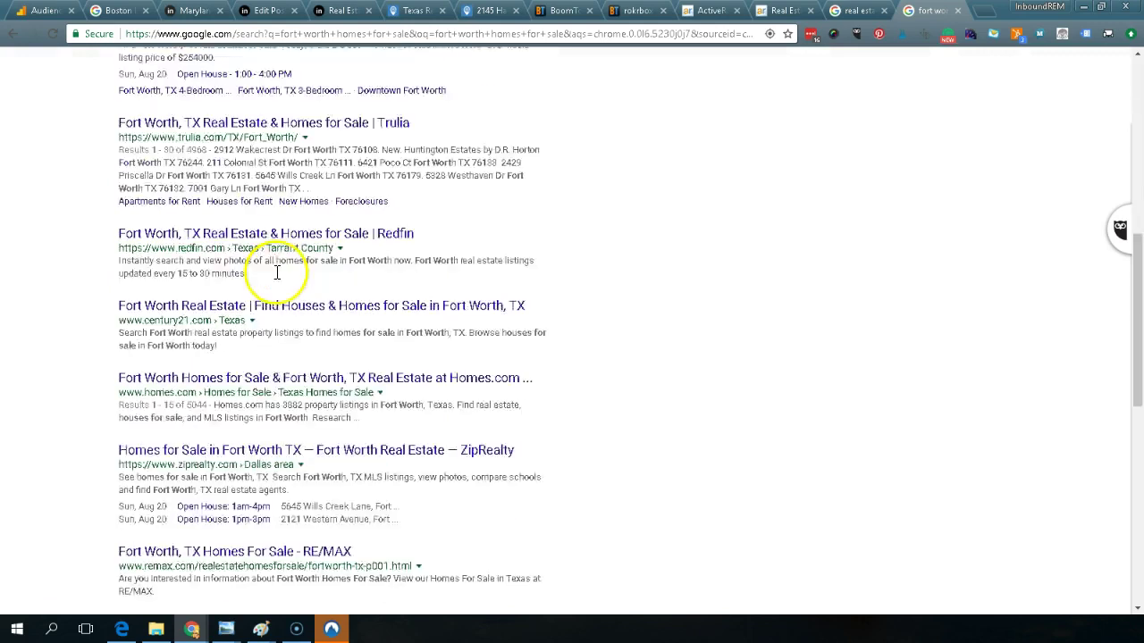
scroll(282, 275, down, 2)
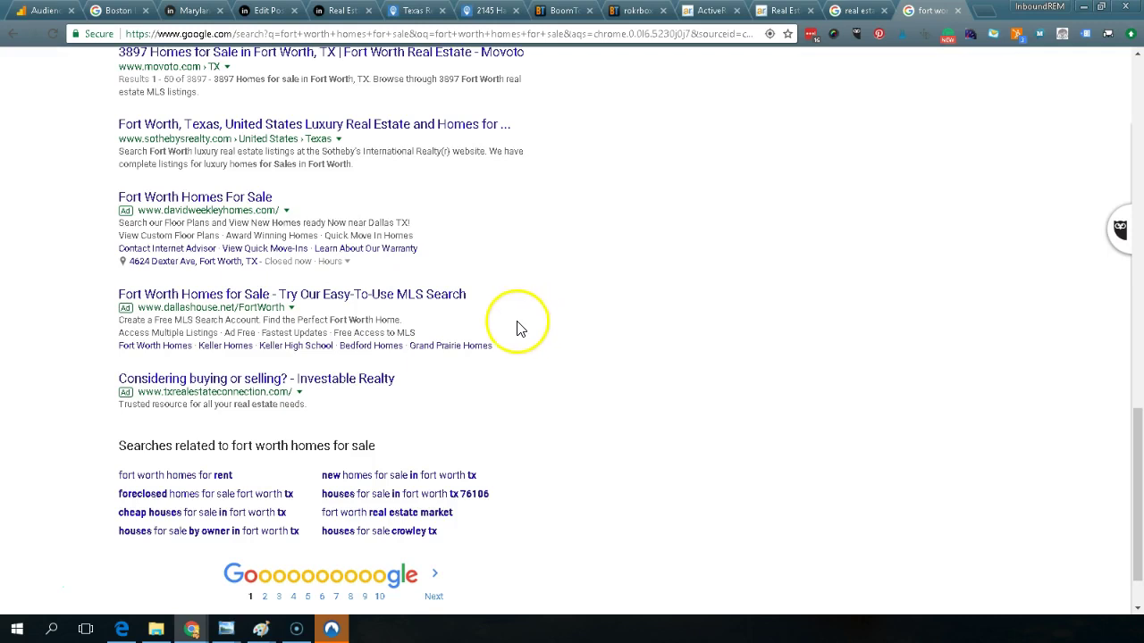
click(270, 12)
- Edit the Boom Town set-up price line and select part of the $1500.00 per month line
scroll(438, 333, down, 5)
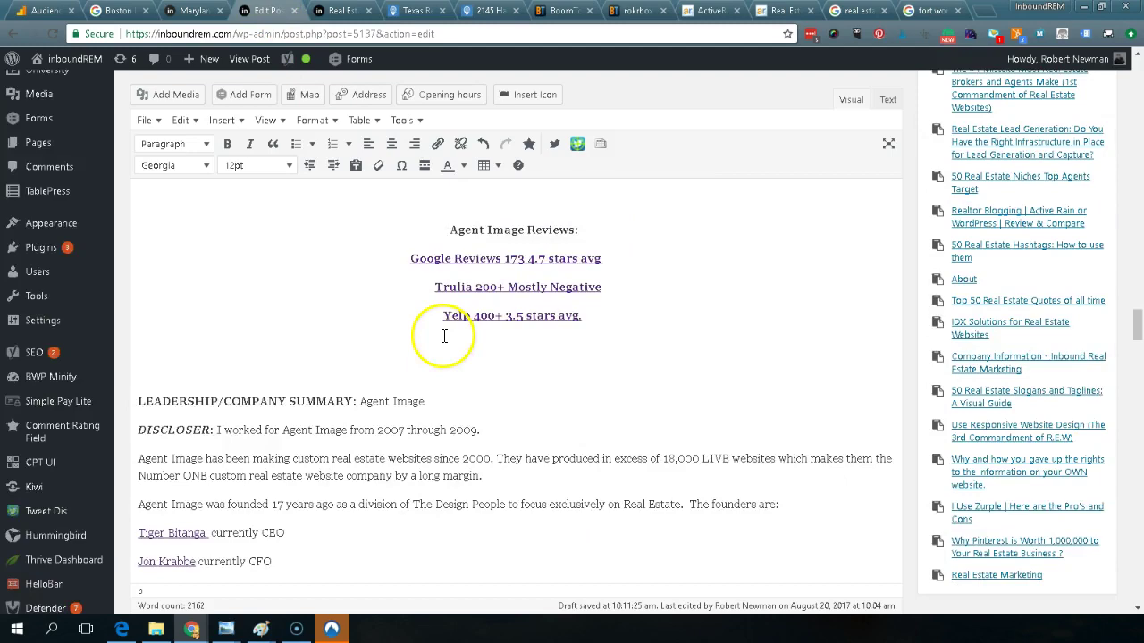
scroll(432, 335, down, 20)
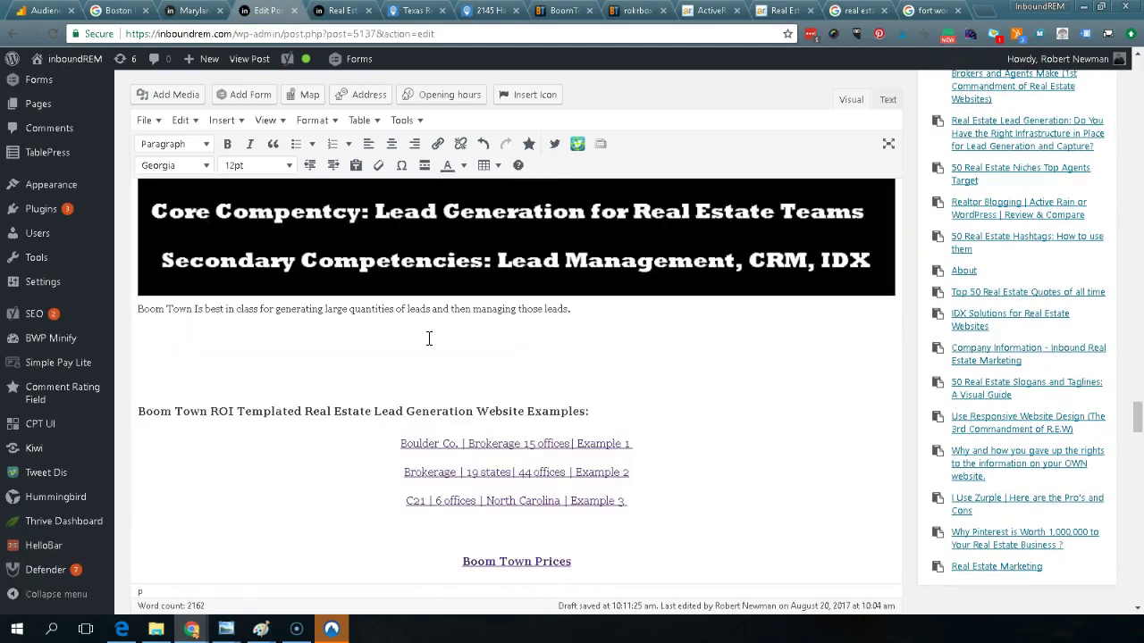
scroll(429, 338, down, 4)
click(565, 237)
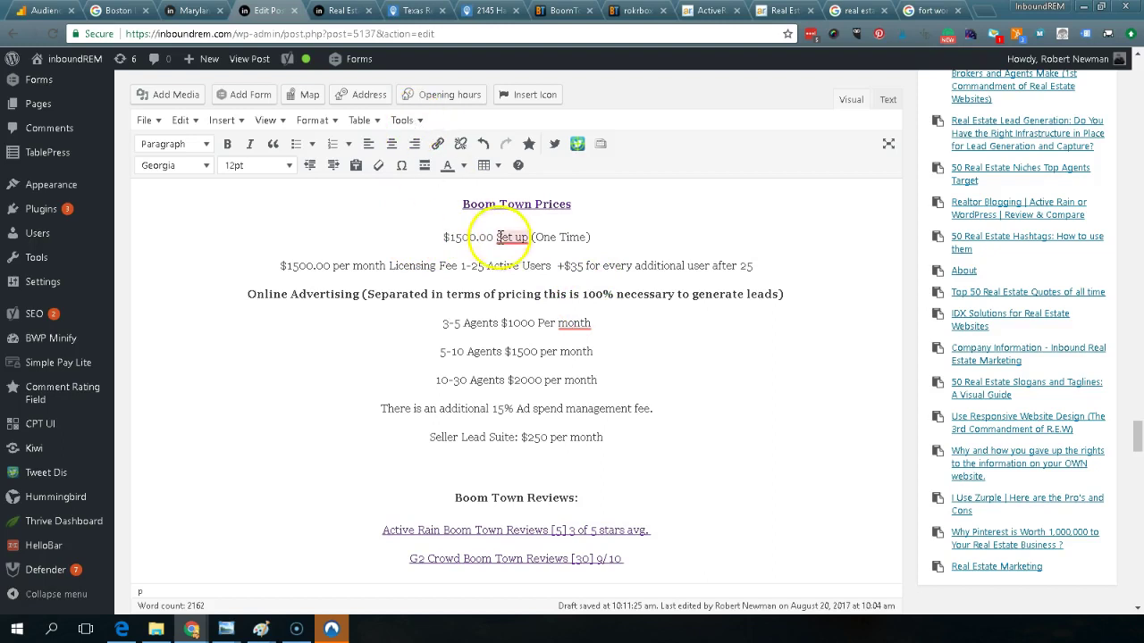
mouse_move(500, 237)
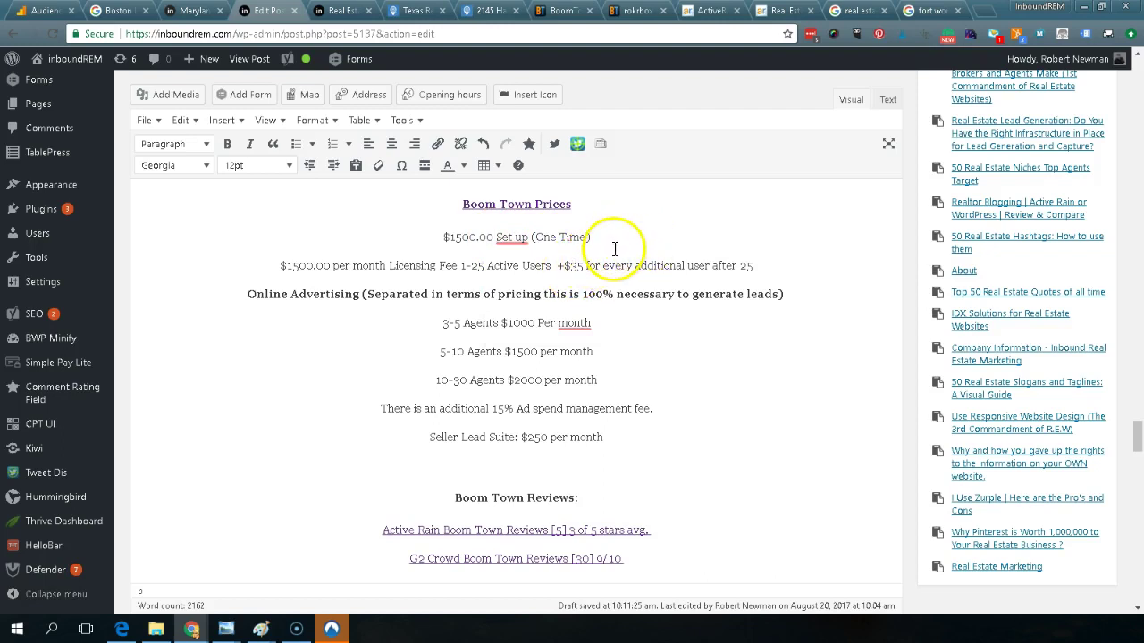
drag(556, 265, 781, 271)
click(745, 270)
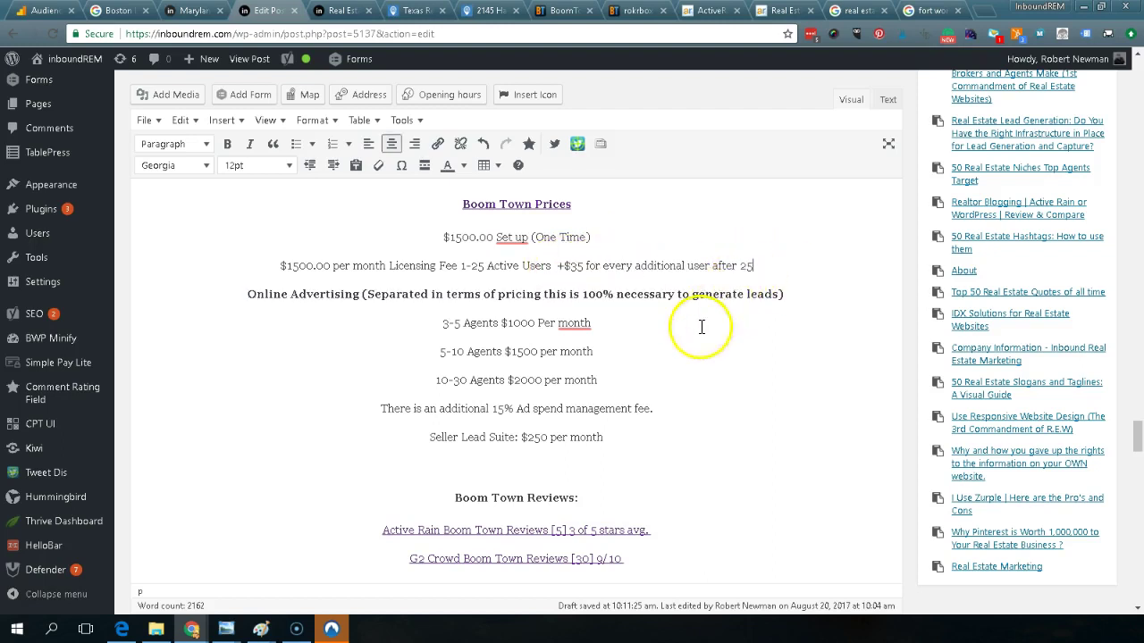
- Check the 8z, Agent Image preview and Carrington tabs, then return to the post editor
scroll(599, 313, down, 1)
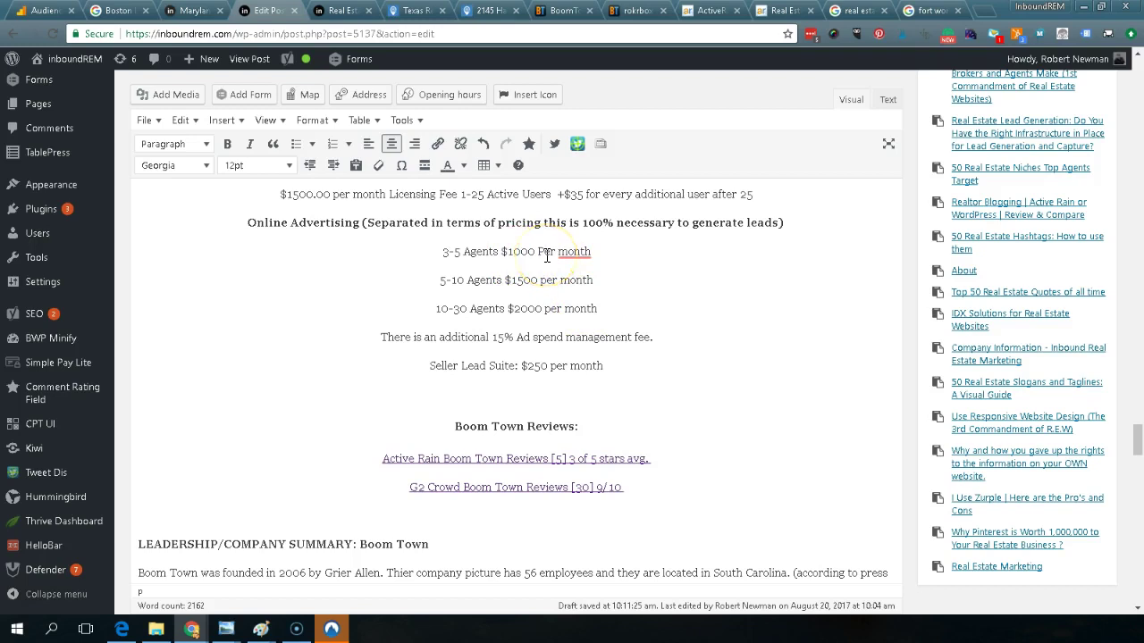
click(486, 11)
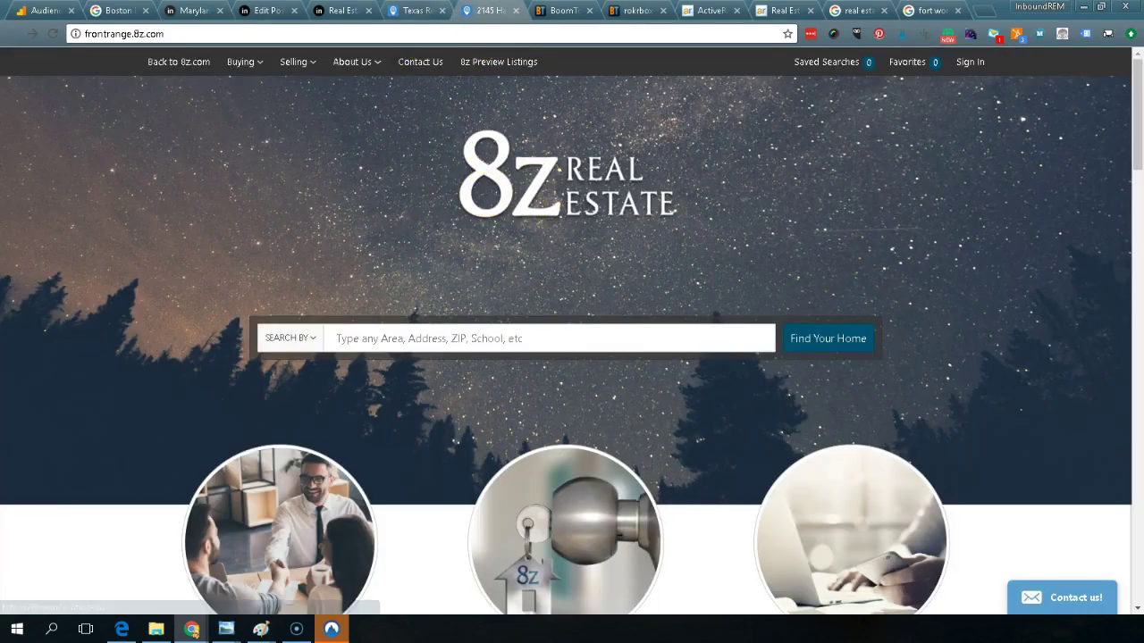
click(343, 11)
click(416, 11)
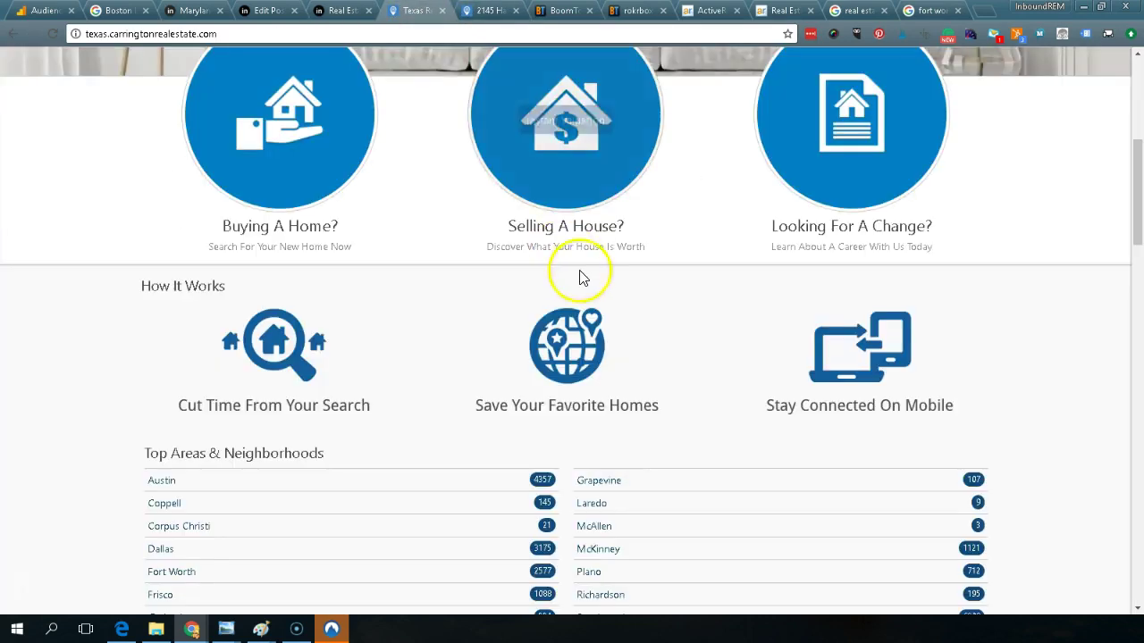
click(259, 11)
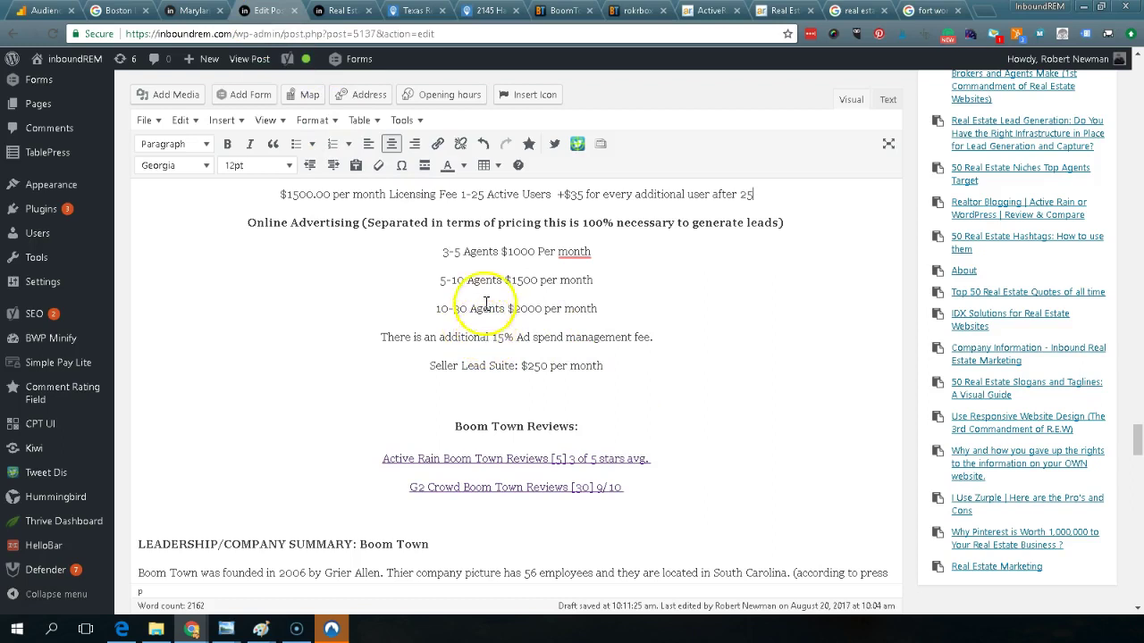
- Select the 3-5 Agents line and move the cursor to its start
drag(608, 253, 416, 250)
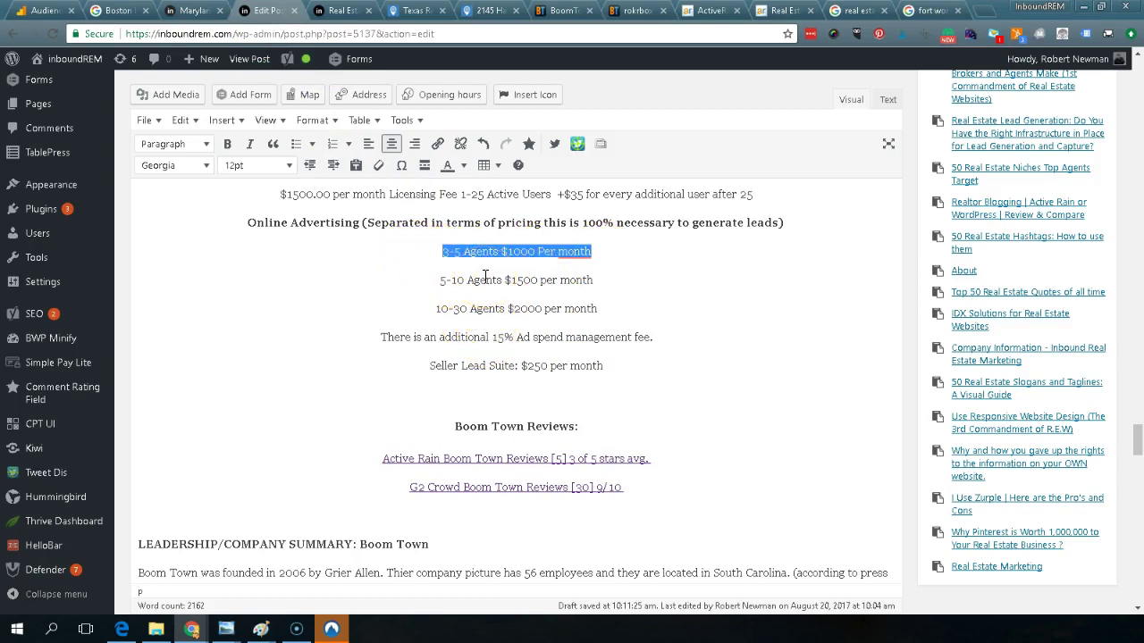
key(Left)
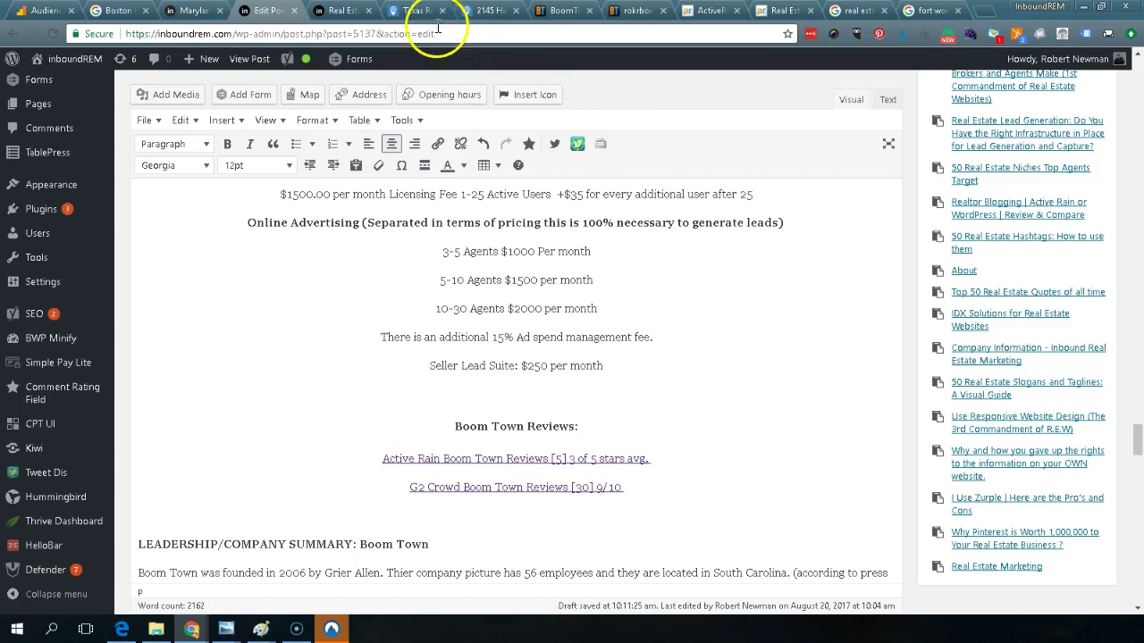
click(402, 18)
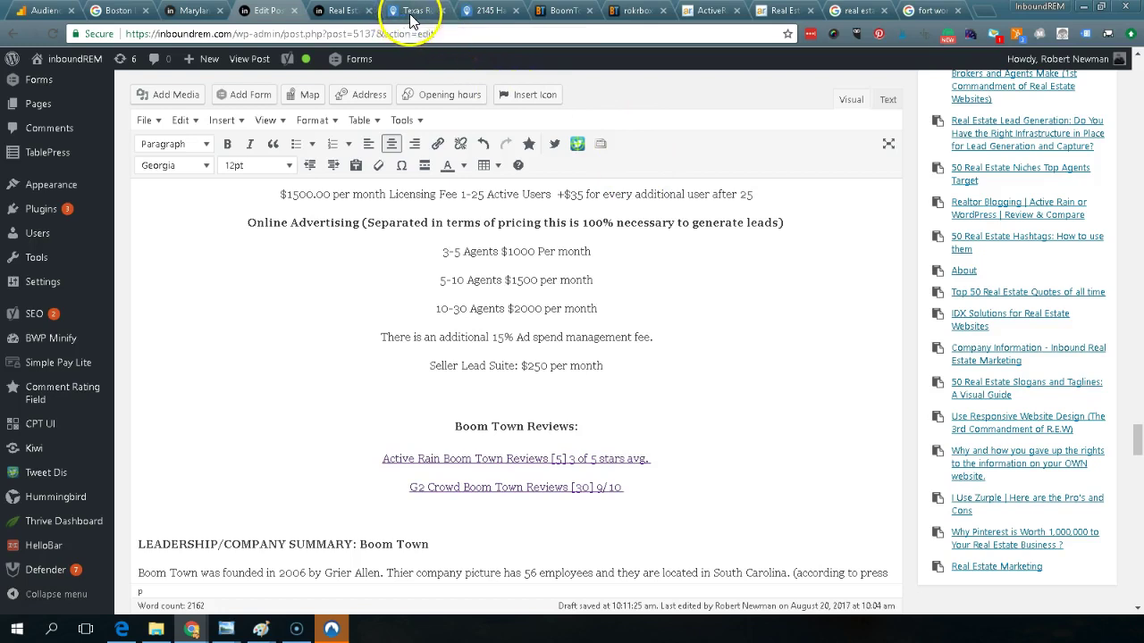
- Open Carrington's Fort Worth homes for sale listings, comparing against the Google results
scroll(477, 306, down, 2)
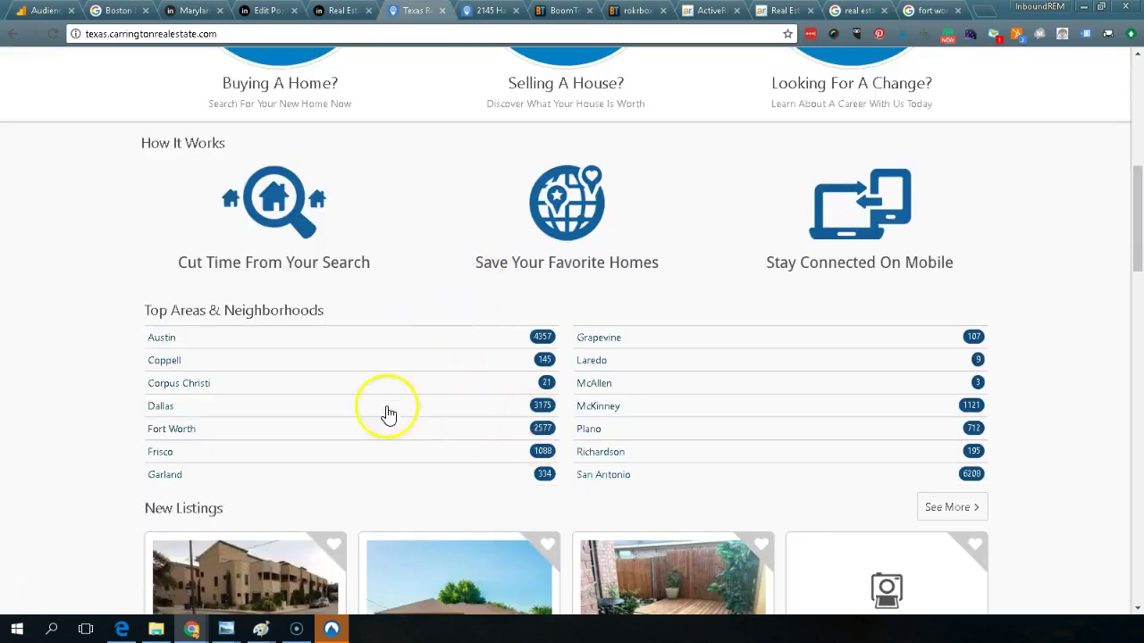
click(200, 446)
click(930, 9)
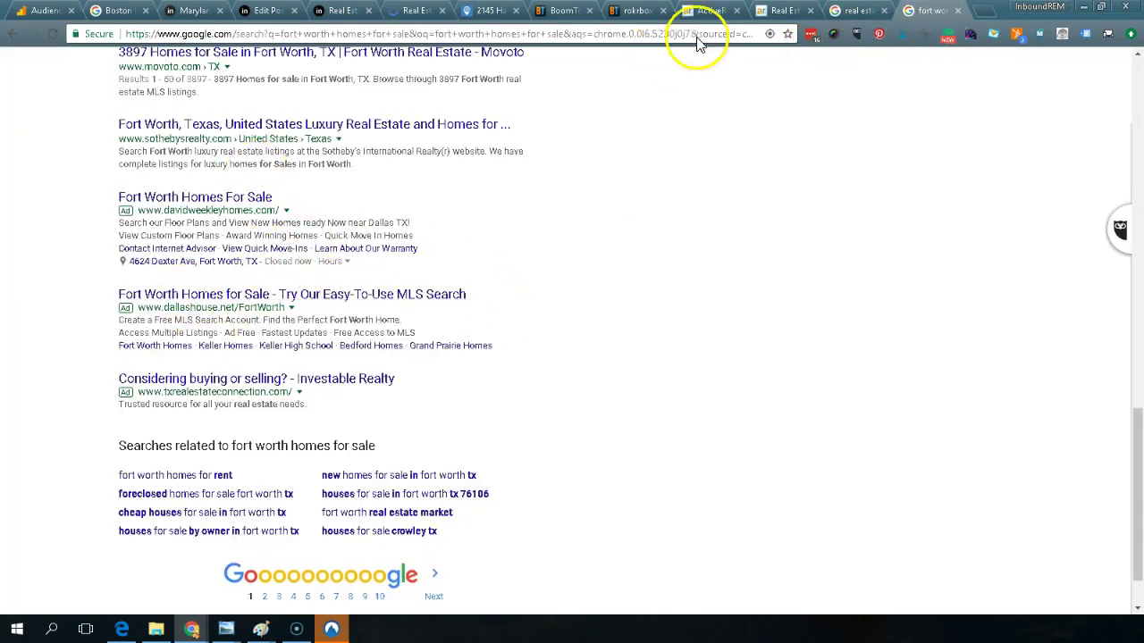
click(418, 11)
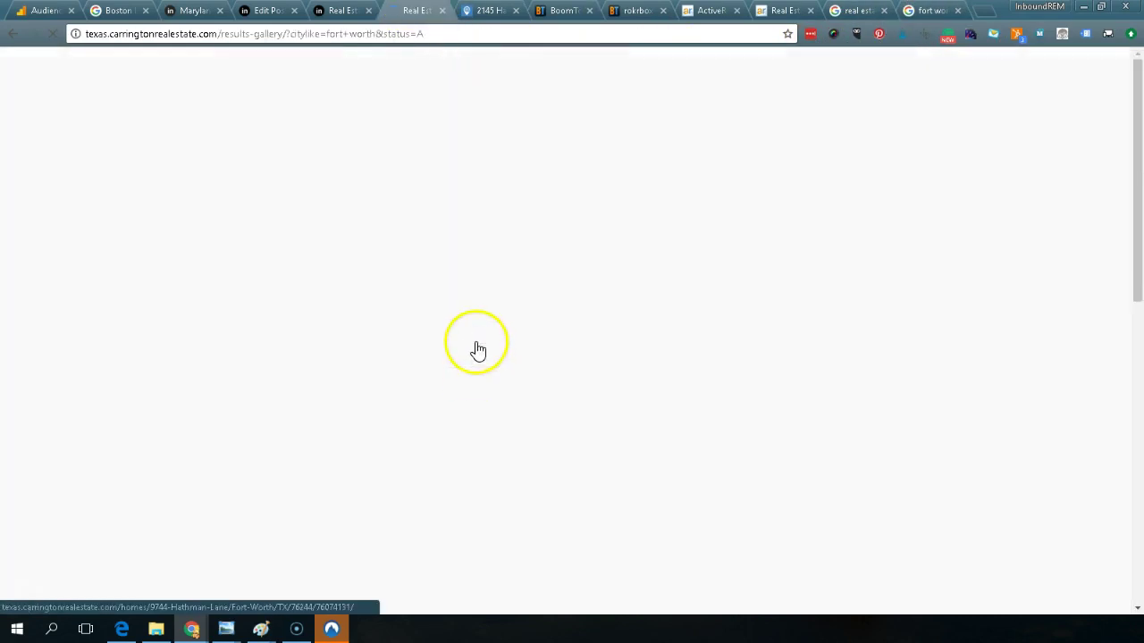
scroll(559, 259, down, 3)
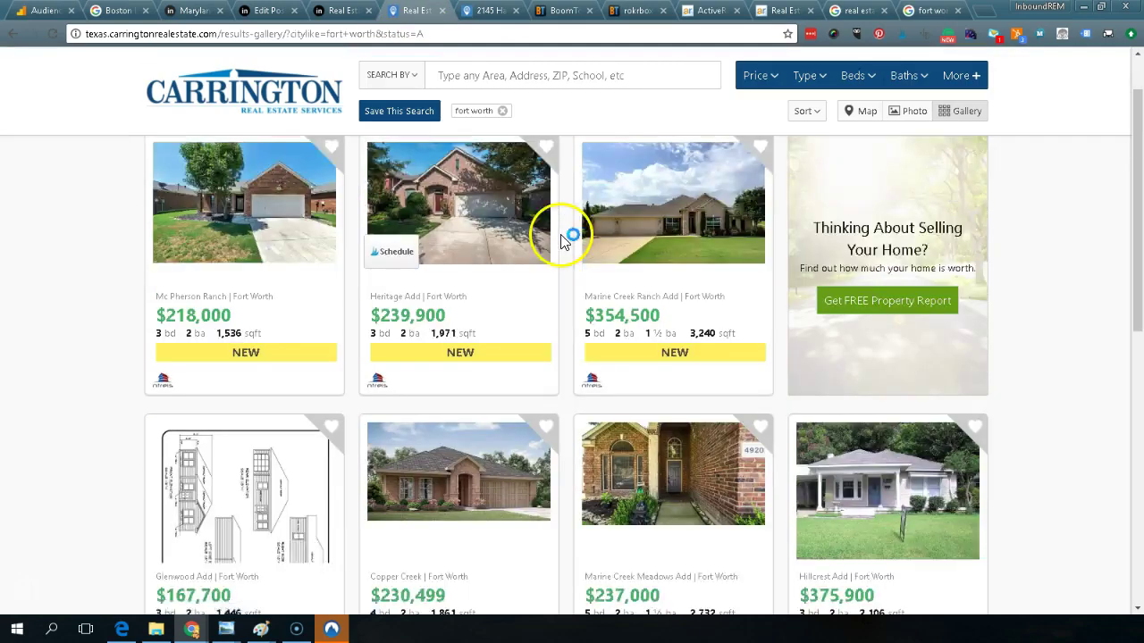
scroll(478, 332, up, 1)
- Open the $239,900 Heritage Add listing and browse its photos and details
click(407, 242)
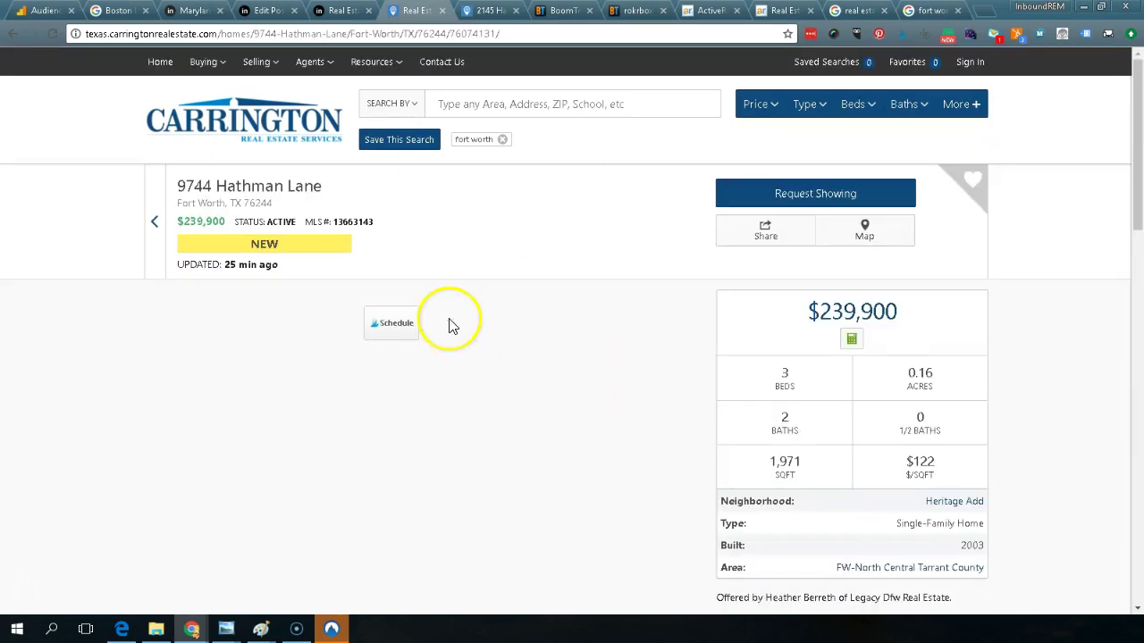
scroll(470, 286, down, 4)
scroll(473, 294, down, 1)
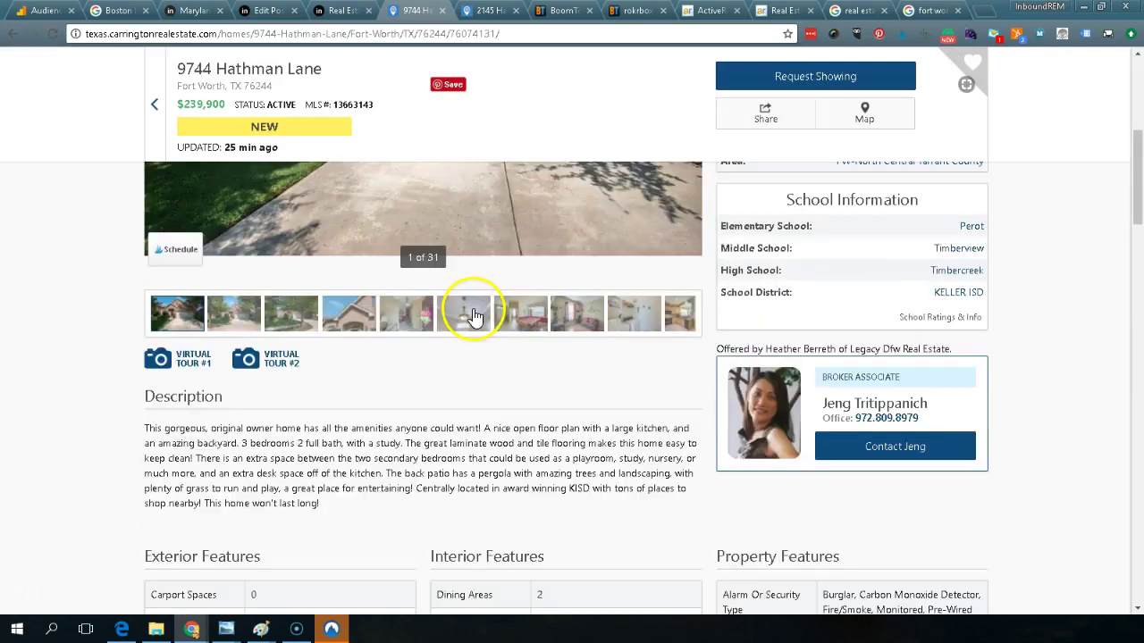
scroll(473, 312, up, 3)
drag(628, 383, 587, 382)
click(671, 284)
scroll(513, 298, down, 4)
scroll(514, 299, down, 15)
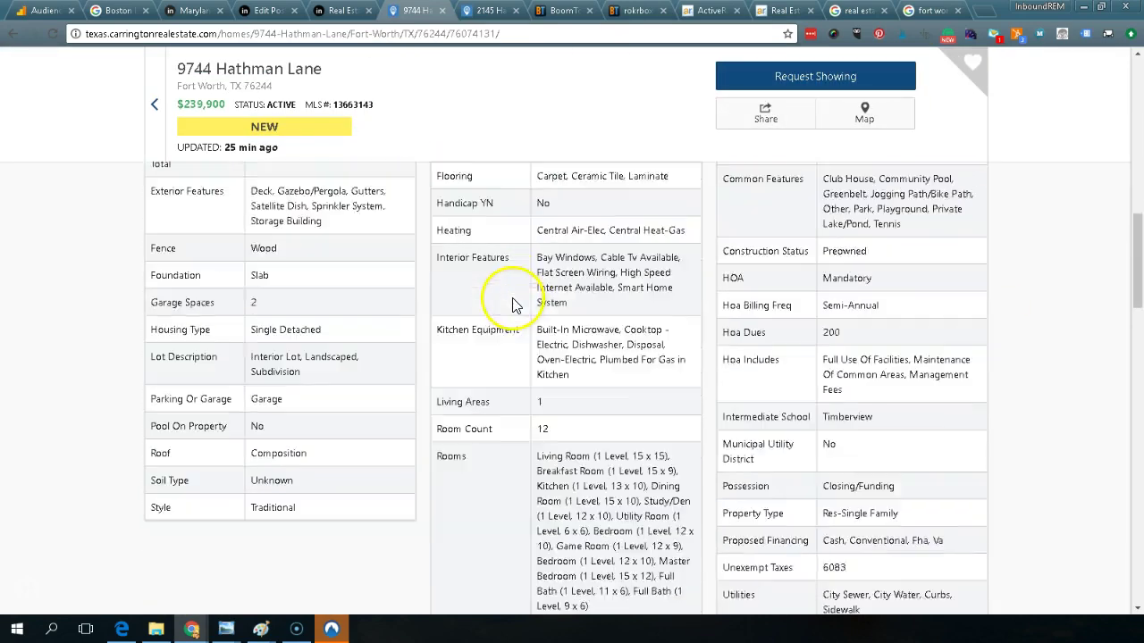
scroll(514, 305, down, 5)
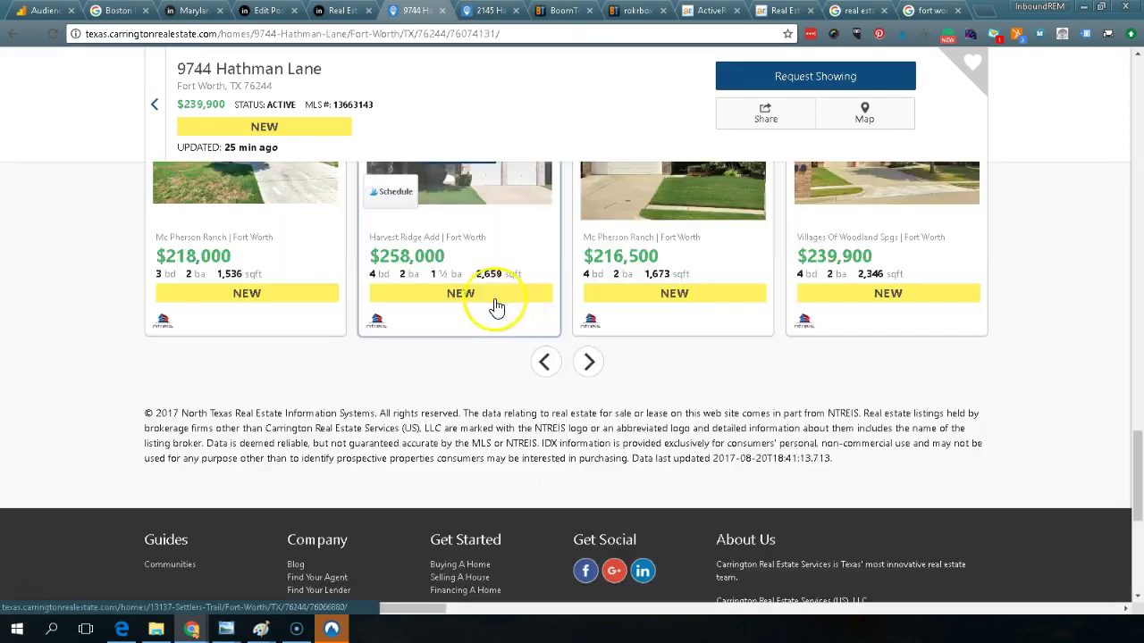
- View the $258,000 related listing, return to the gallery, and open the $354,500 Marine Creek Ranch home
click(470, 283)
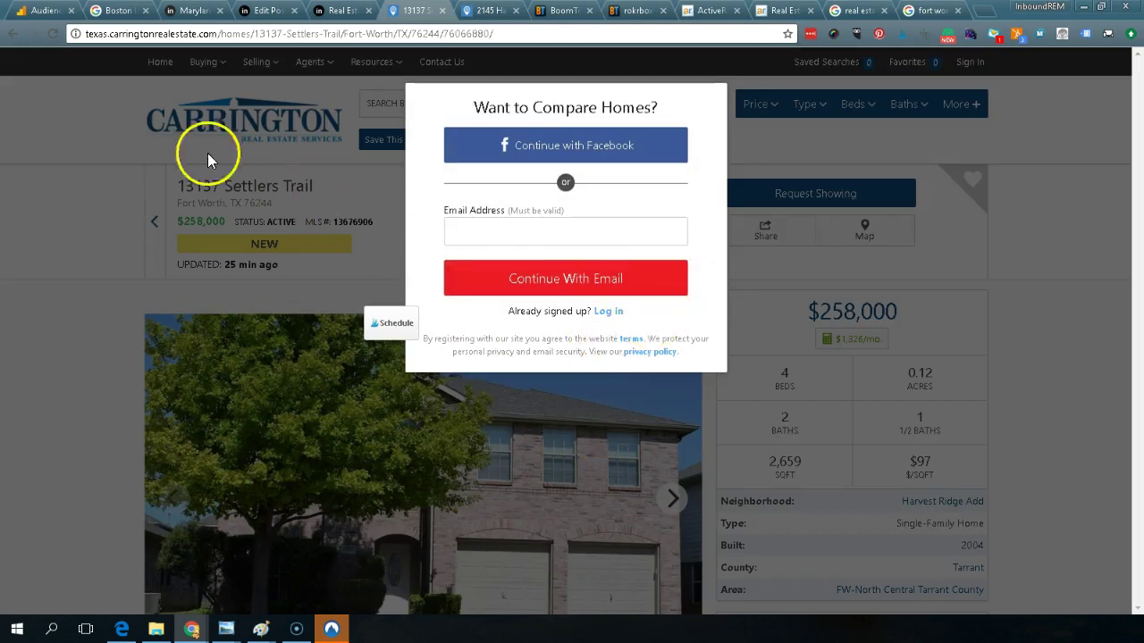
click(13, 34)
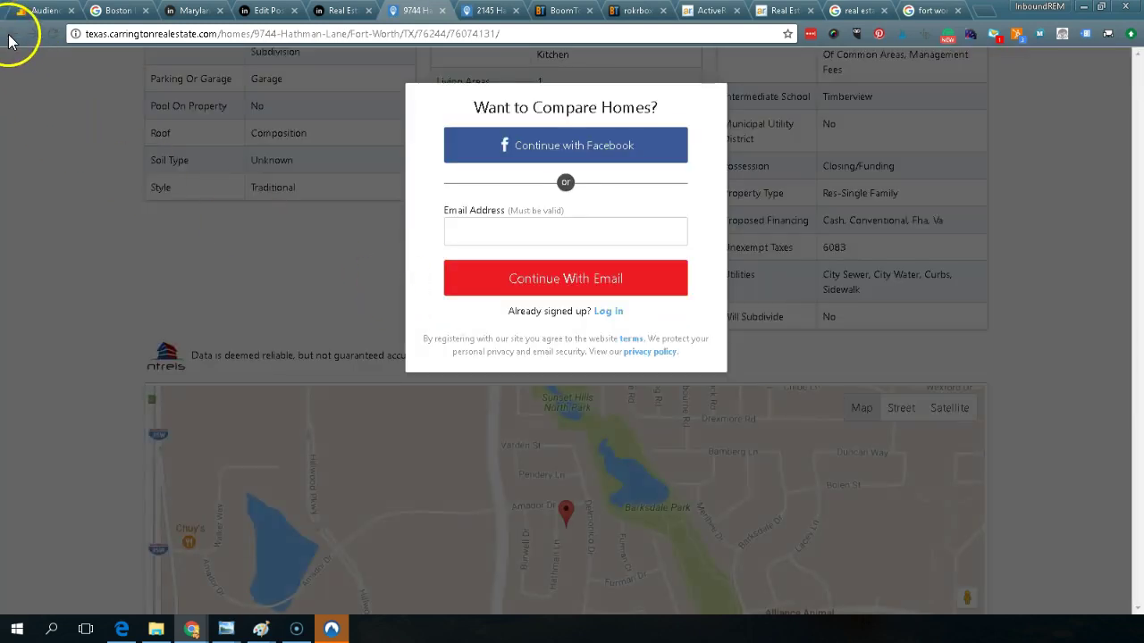
click(12, 33)
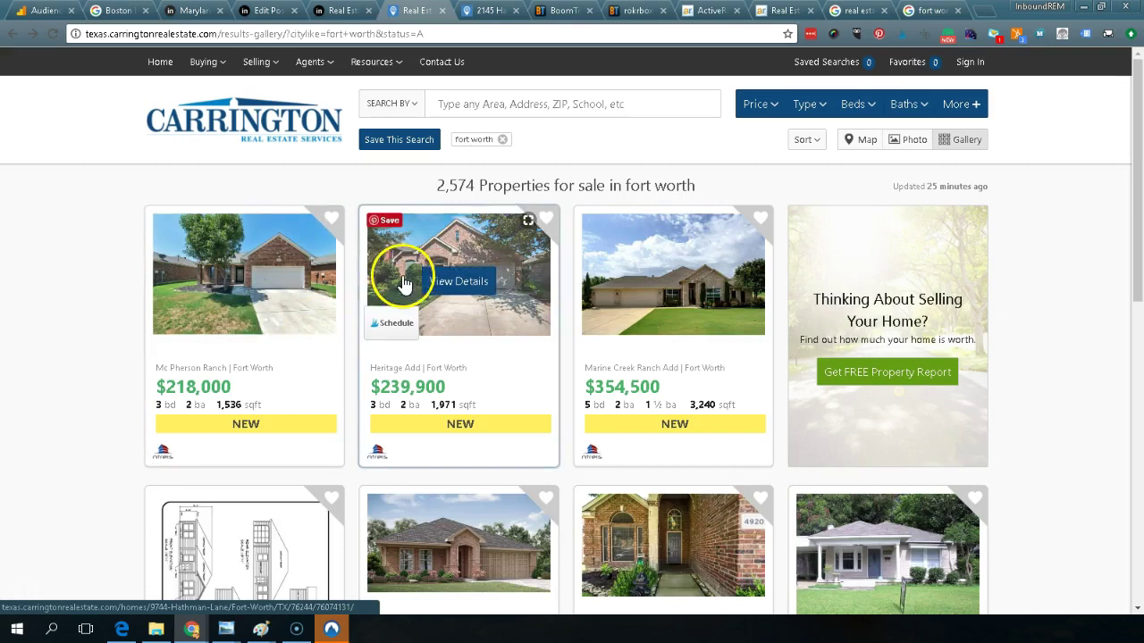
click(684, 279)
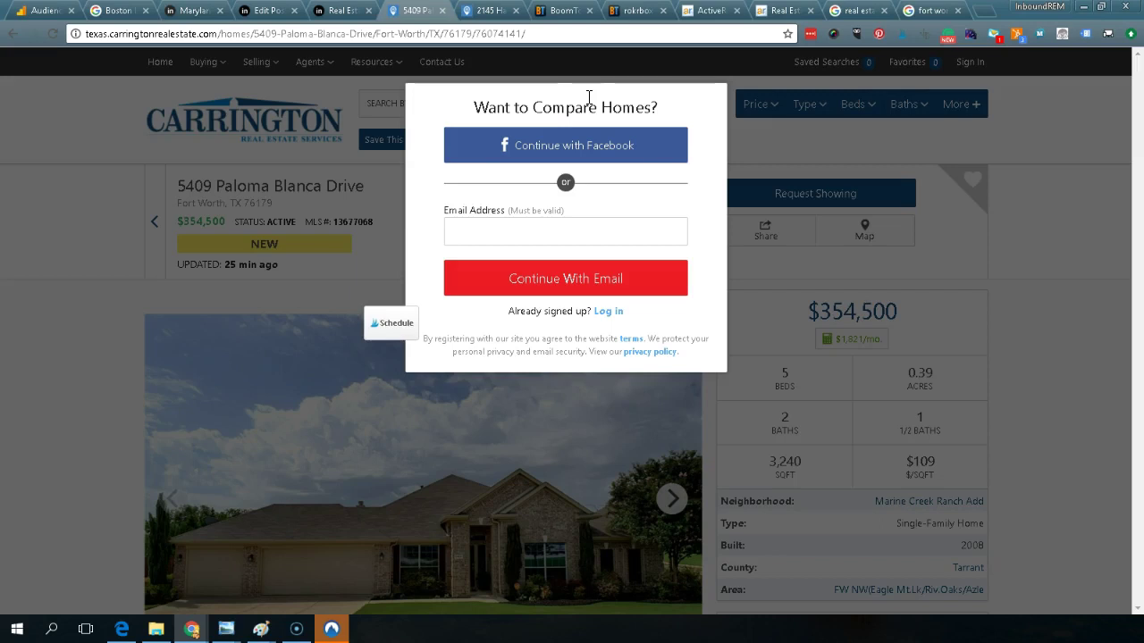
- Glance at the BoomTown and 8z sites, then go back from the Paloma Blanca listing to the results gallery
click(559, 11)
scroll(496, 250, down, 8)
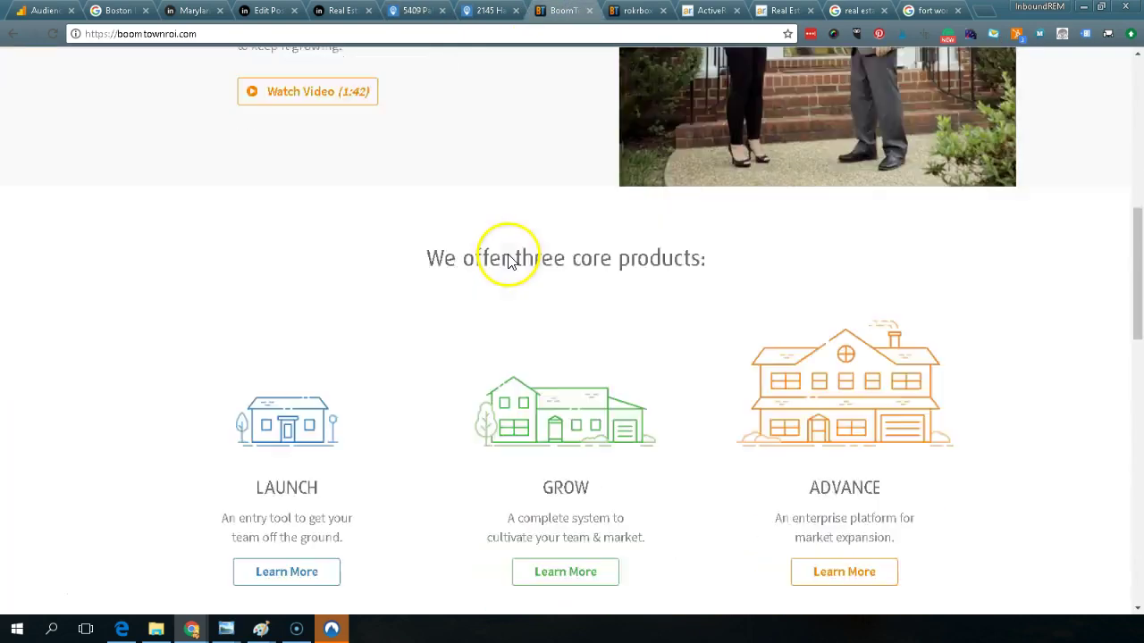
scroll(558, 291, up, 4)
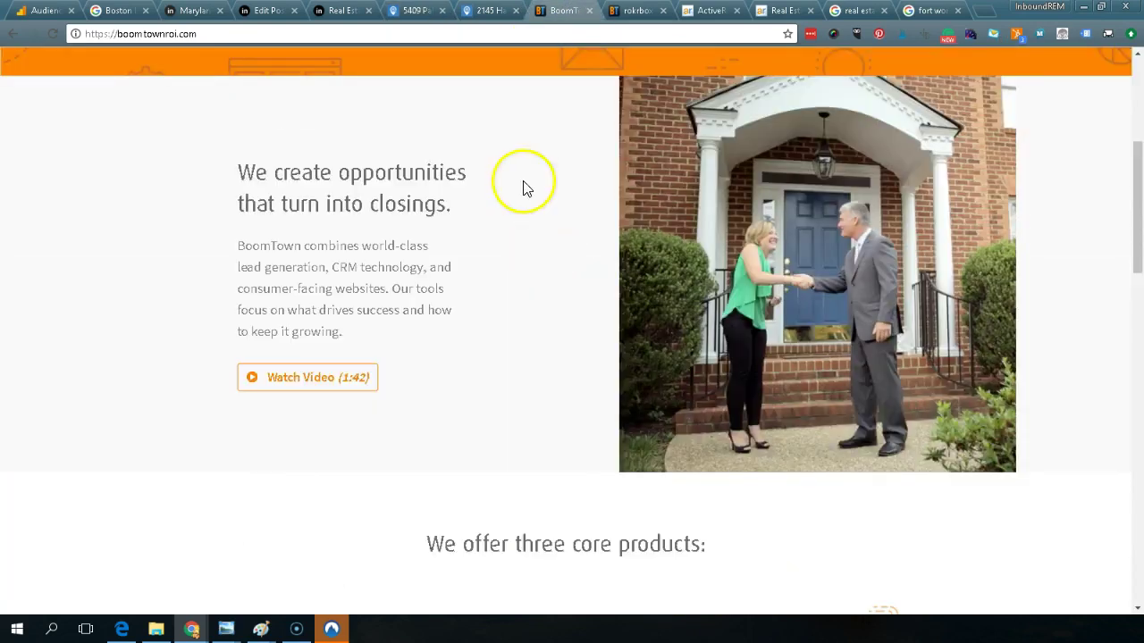
click(477, 11)
click(418, 11)
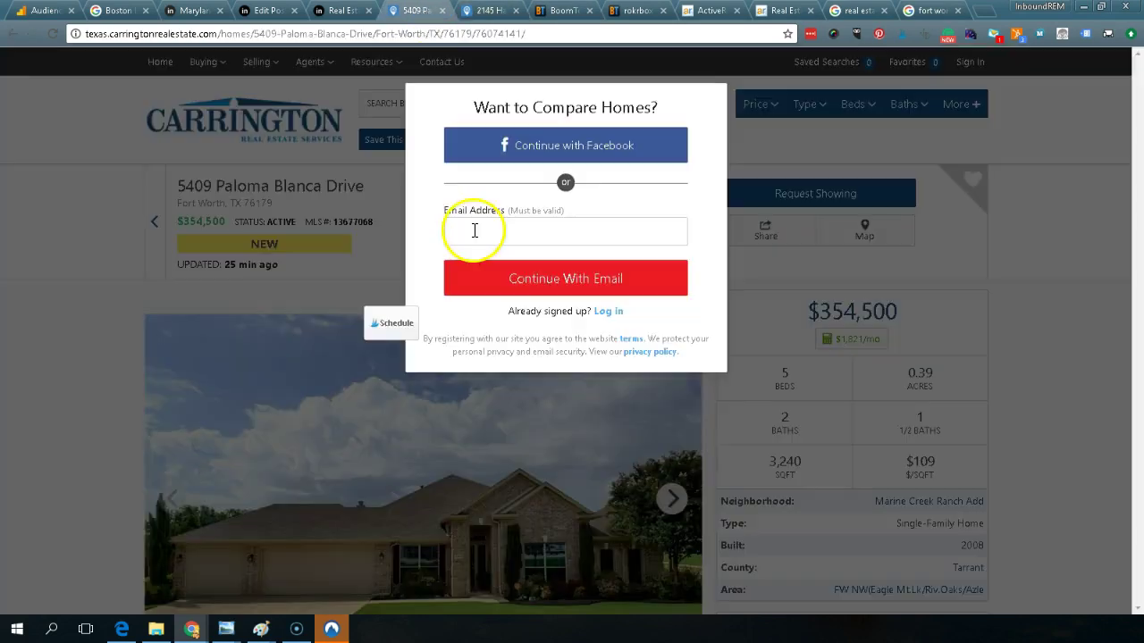
click(22, 36)
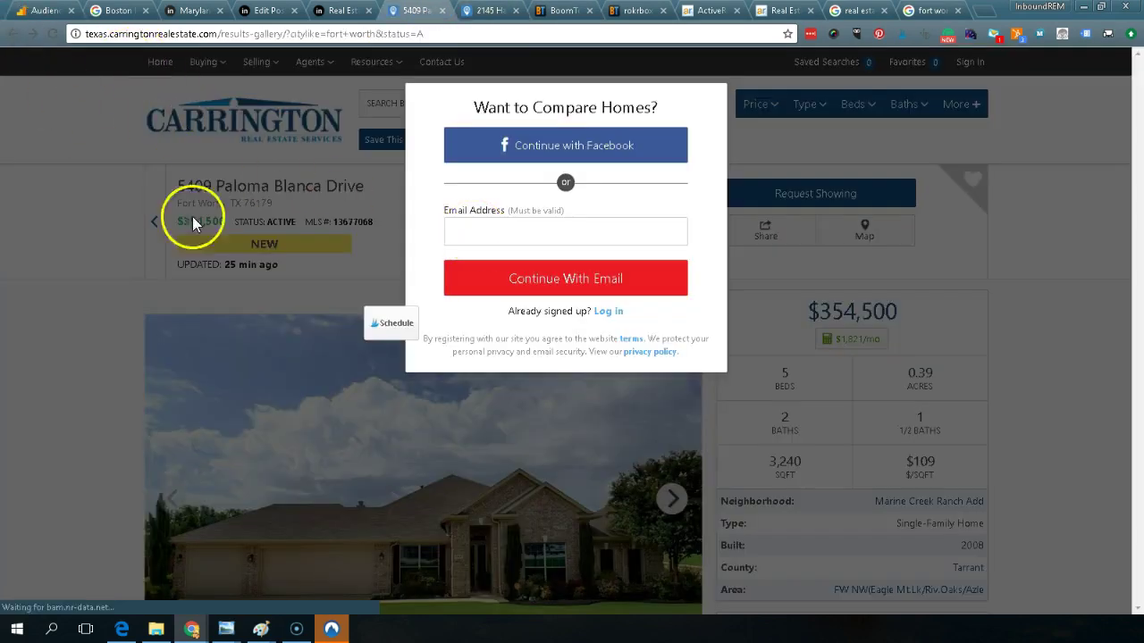
- Scroll the Fort Worth results gallery, then return via the Agent Image preview to the Boom Town pricing in the editor
scroll(411, 319, down, 8)
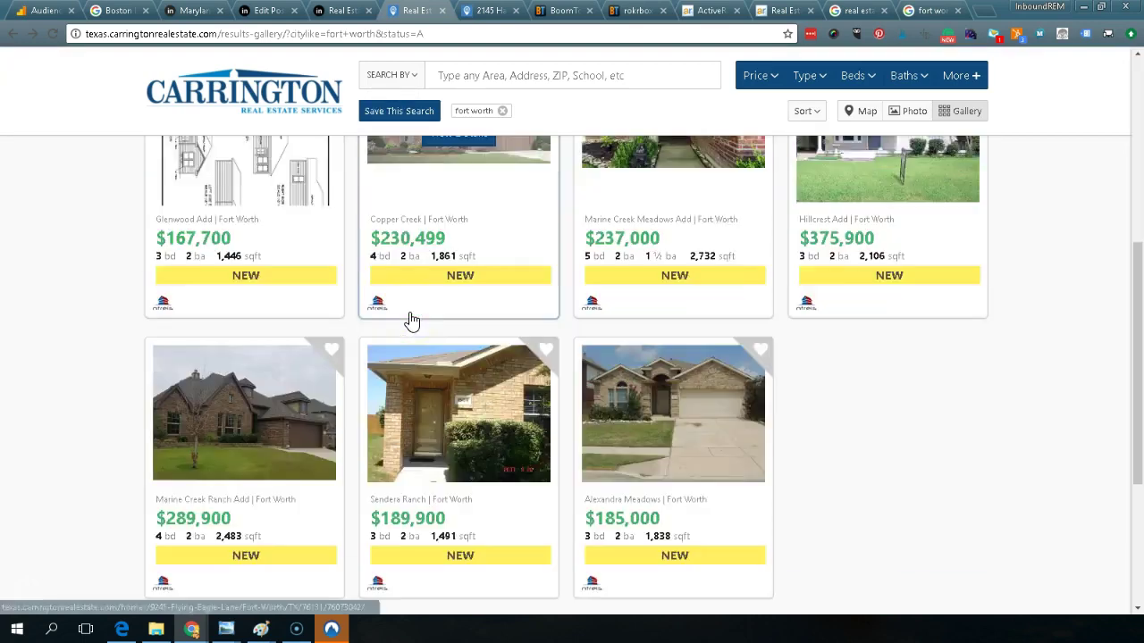
scroll(507, 335, down, 2)
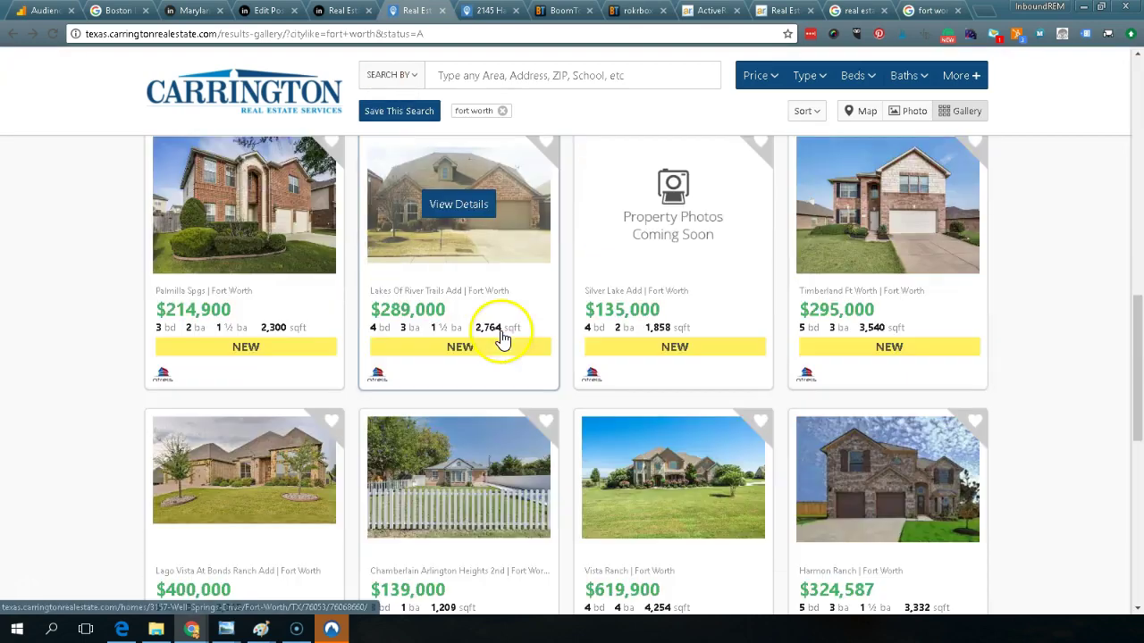
scroll(494, 389, down, 3)
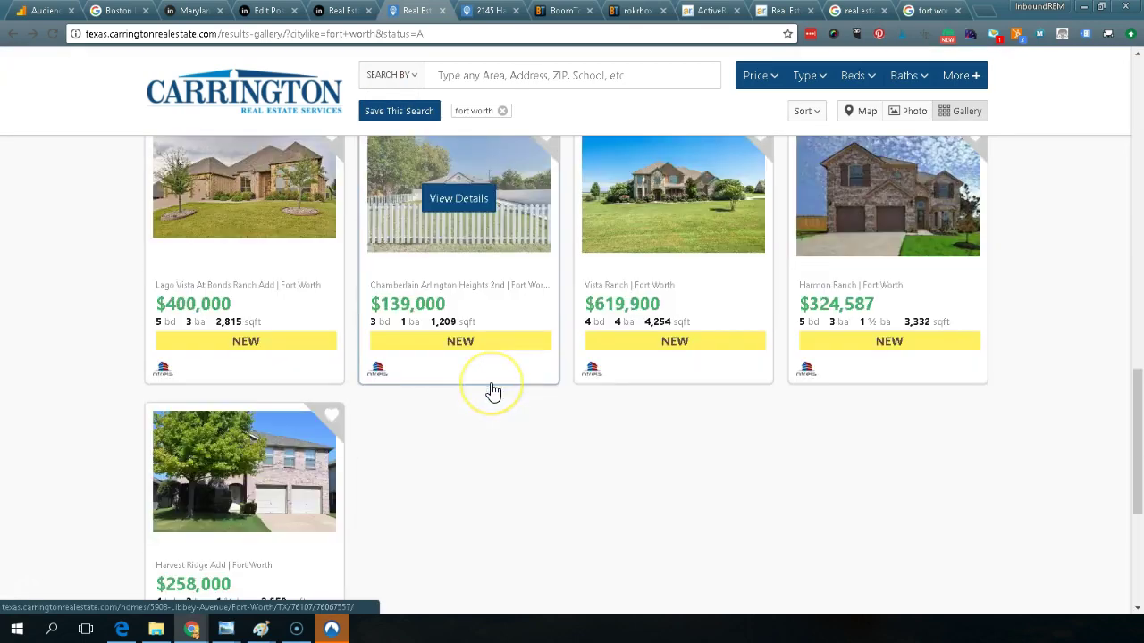
scroll(545, 362, up, 15)
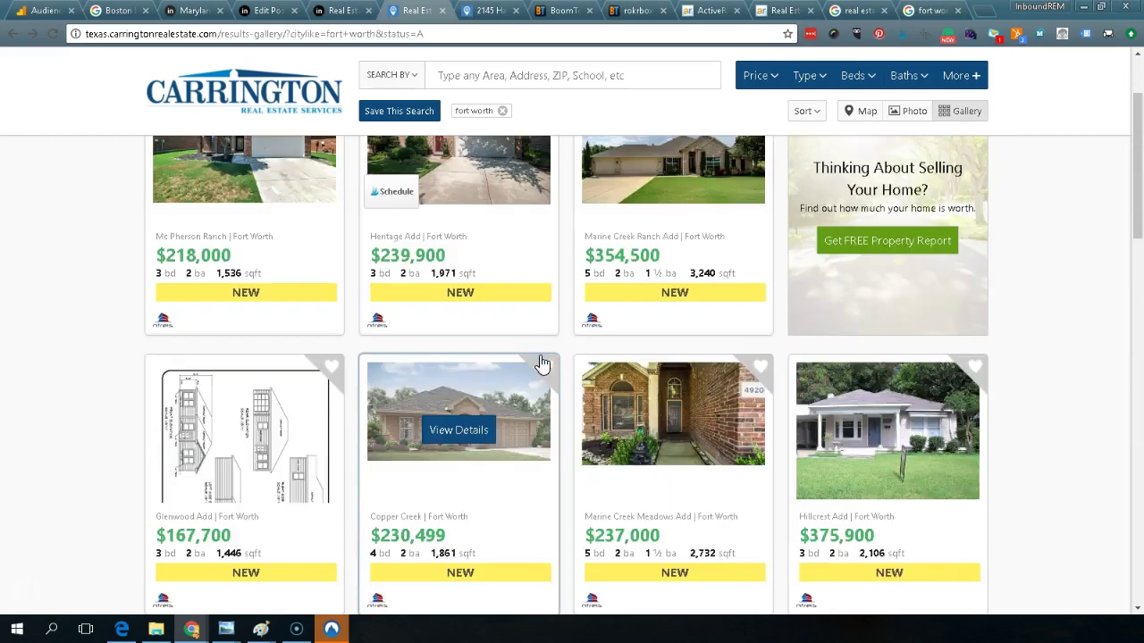
scroll(539, 368, up, 3)
click(475, 319)
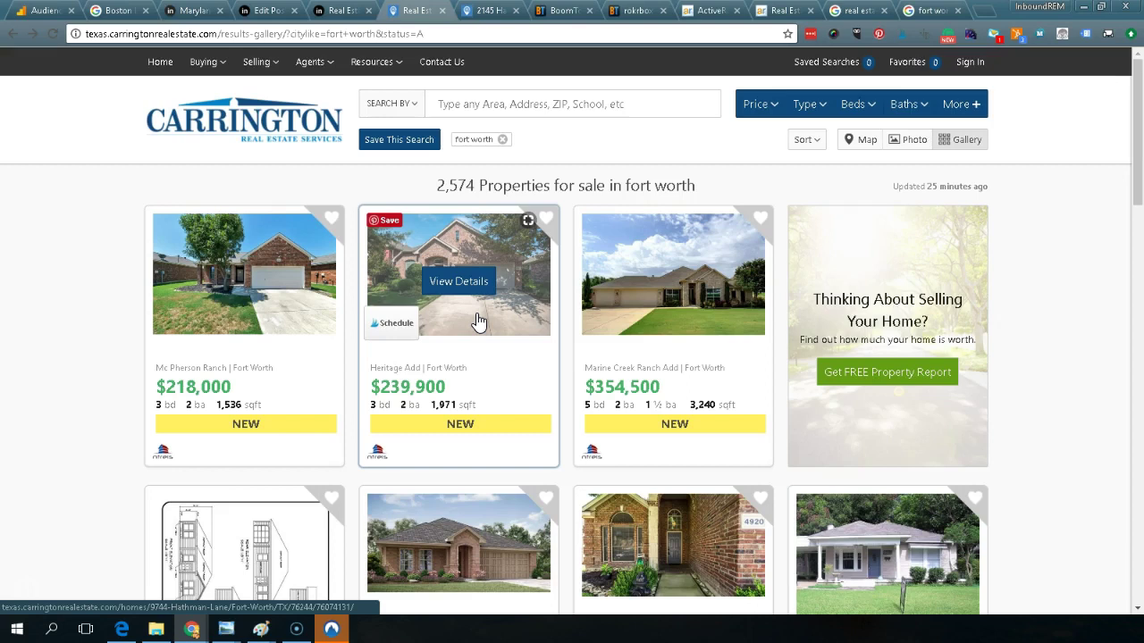
click(333, 10)
scroll(383, 256, up, 1)
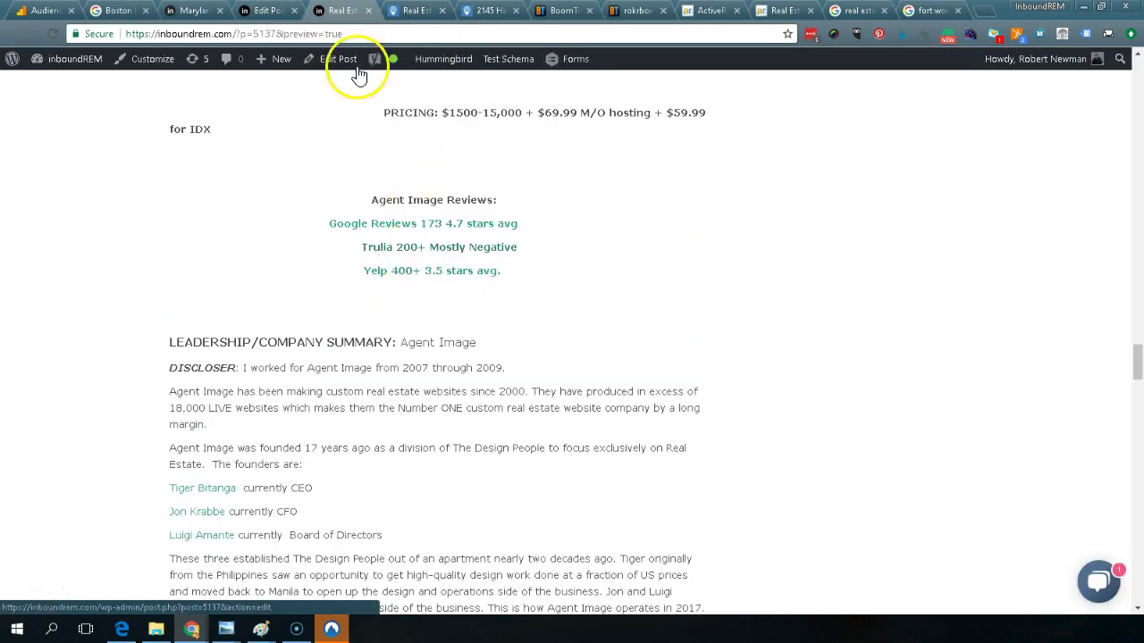
click(268, 11)
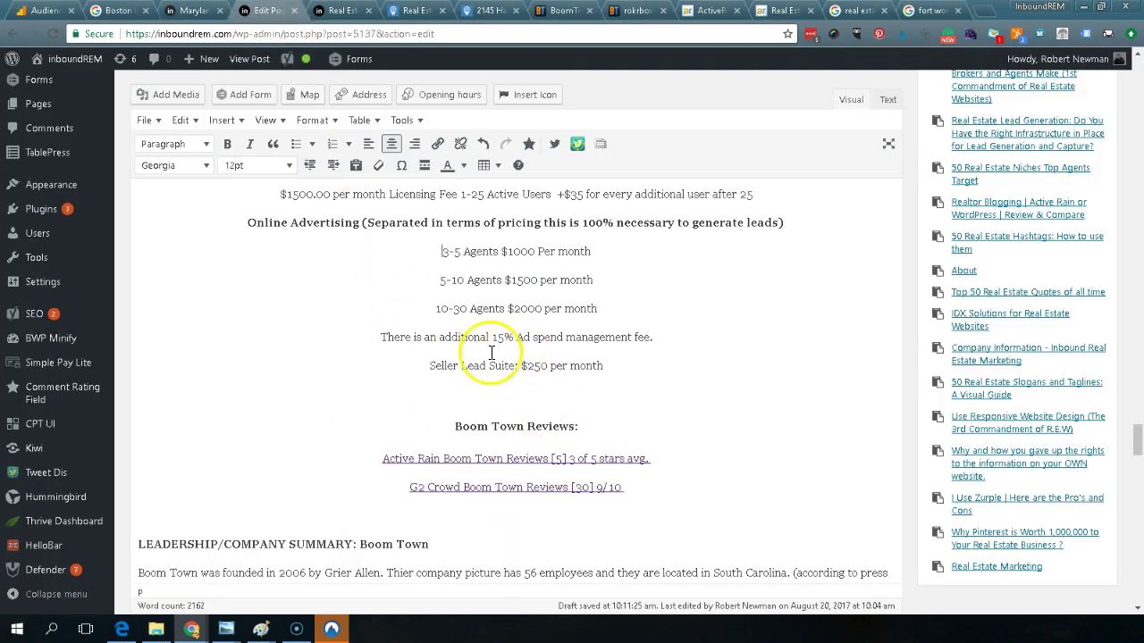